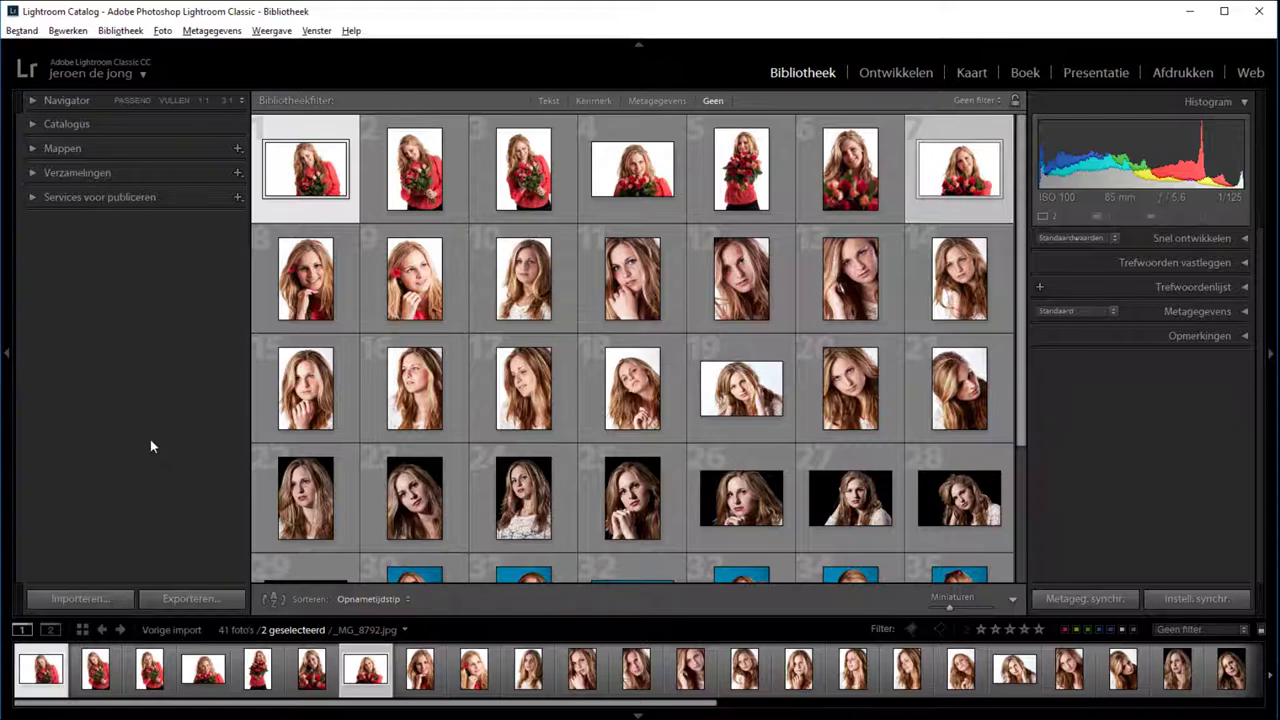
Select photo 10 alone and dismiss its shortcut menu without applying a label
left_click(502, 294)
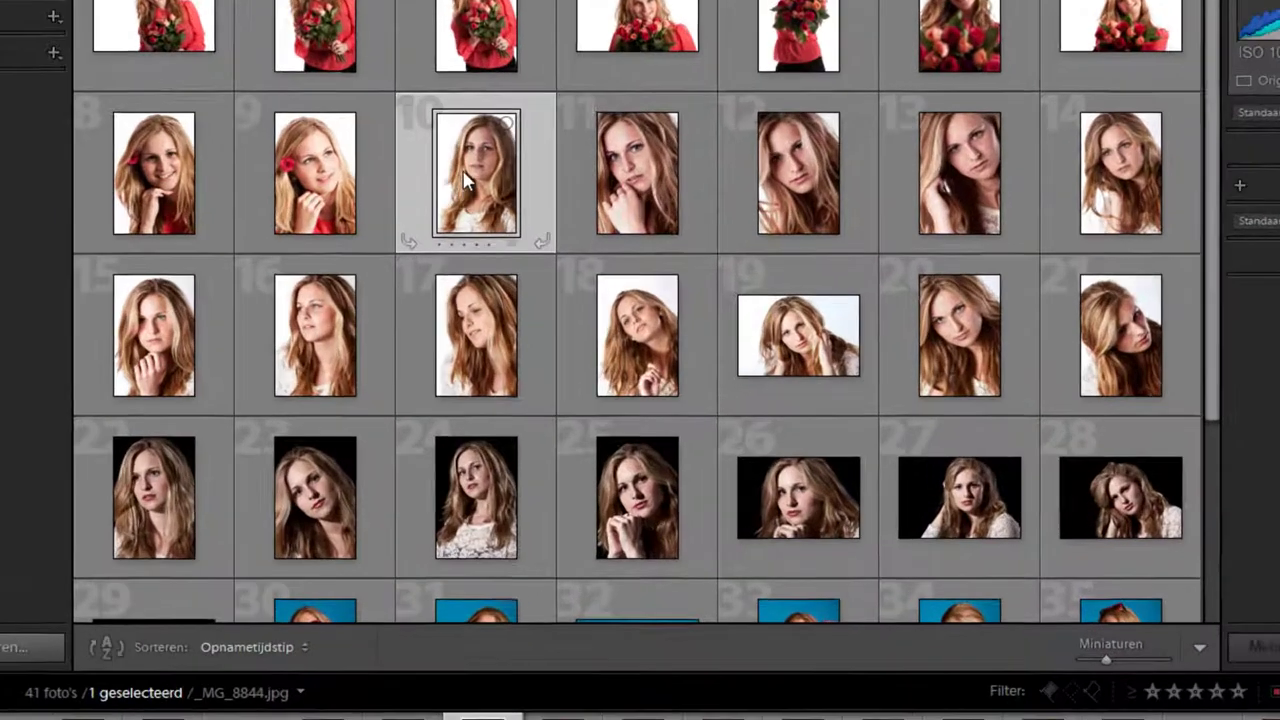
right_click(466, 180)
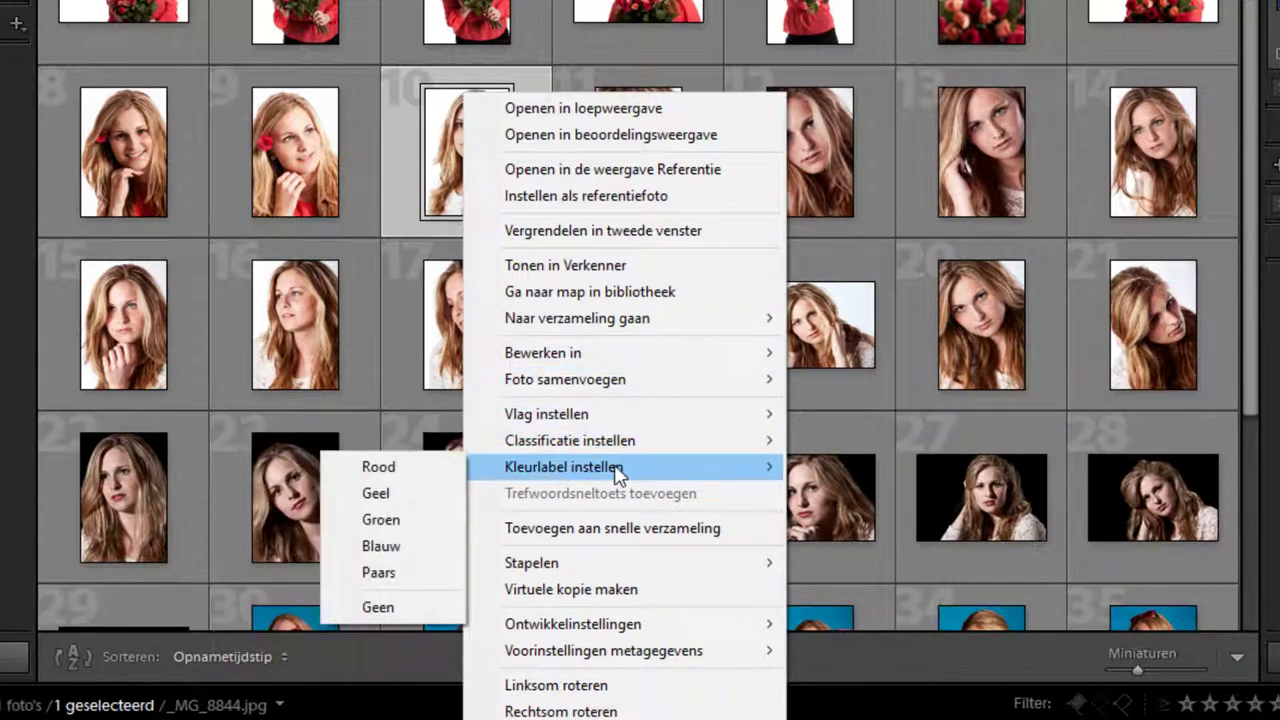
mouse_move(564, 467)
key("Escape")
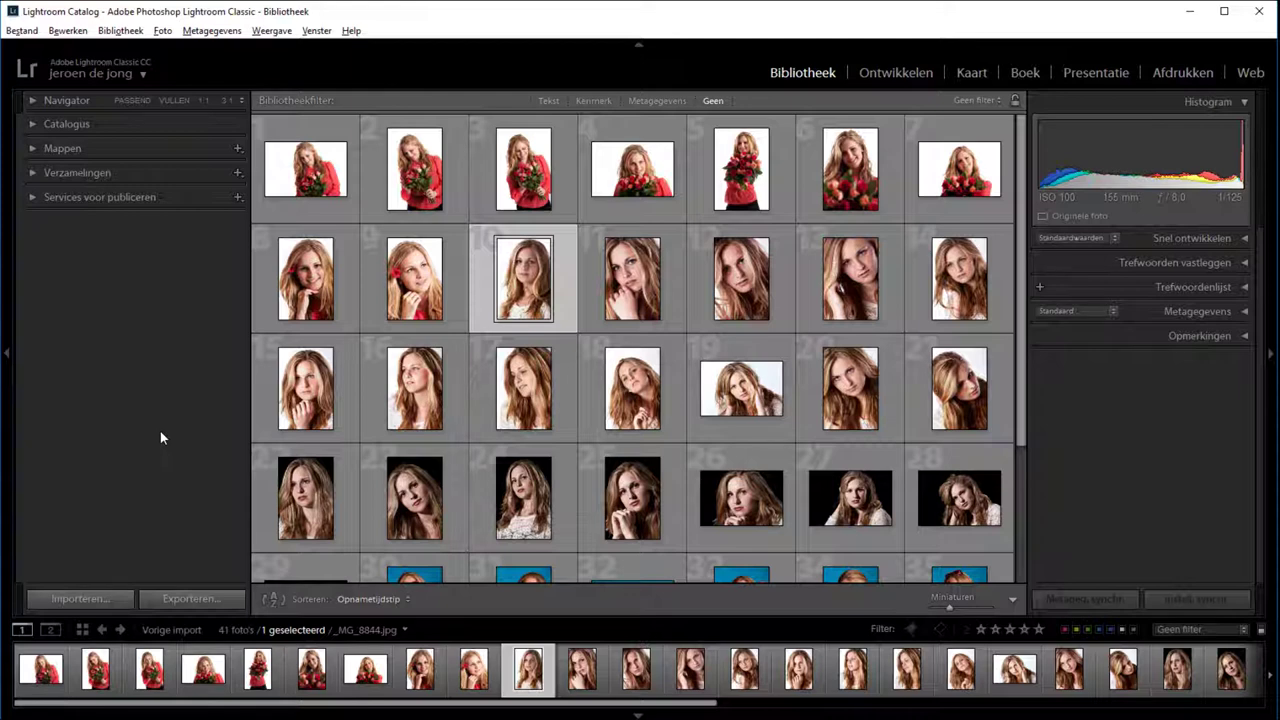
Switch between Loupe and Grid views, then show the first roses photo large
left_click(102, 630)
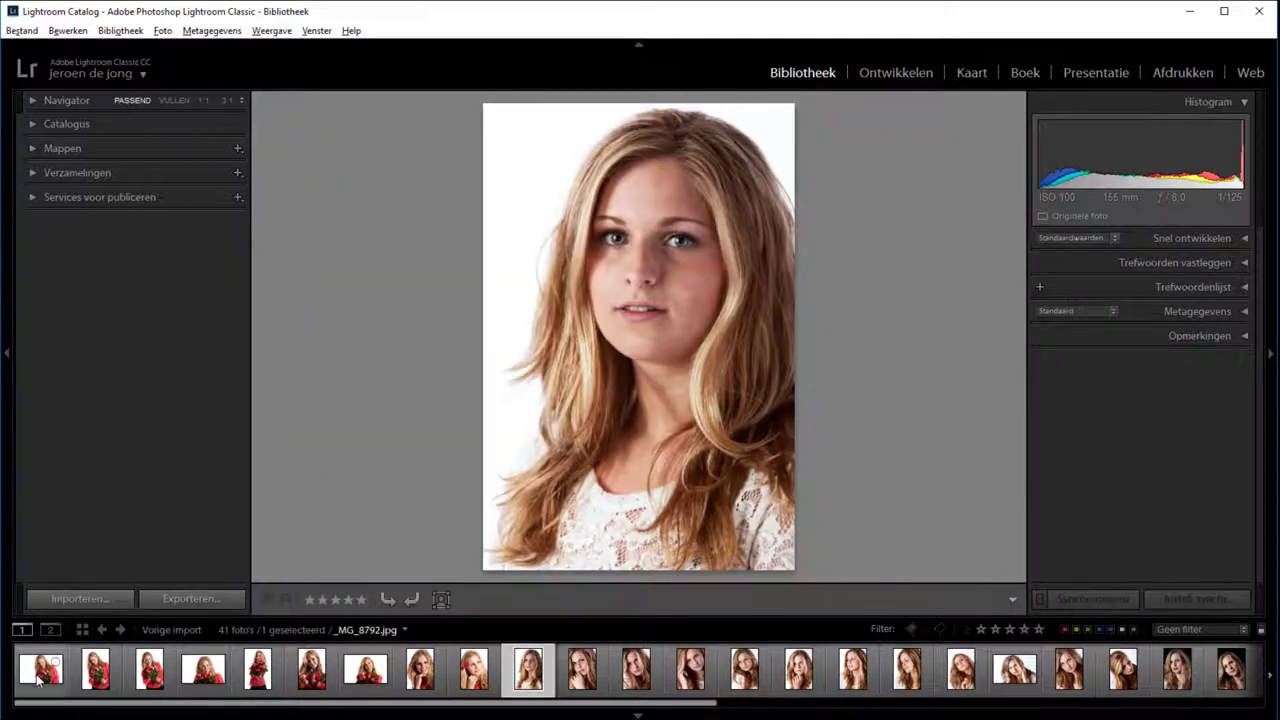
left_click(82, 630)
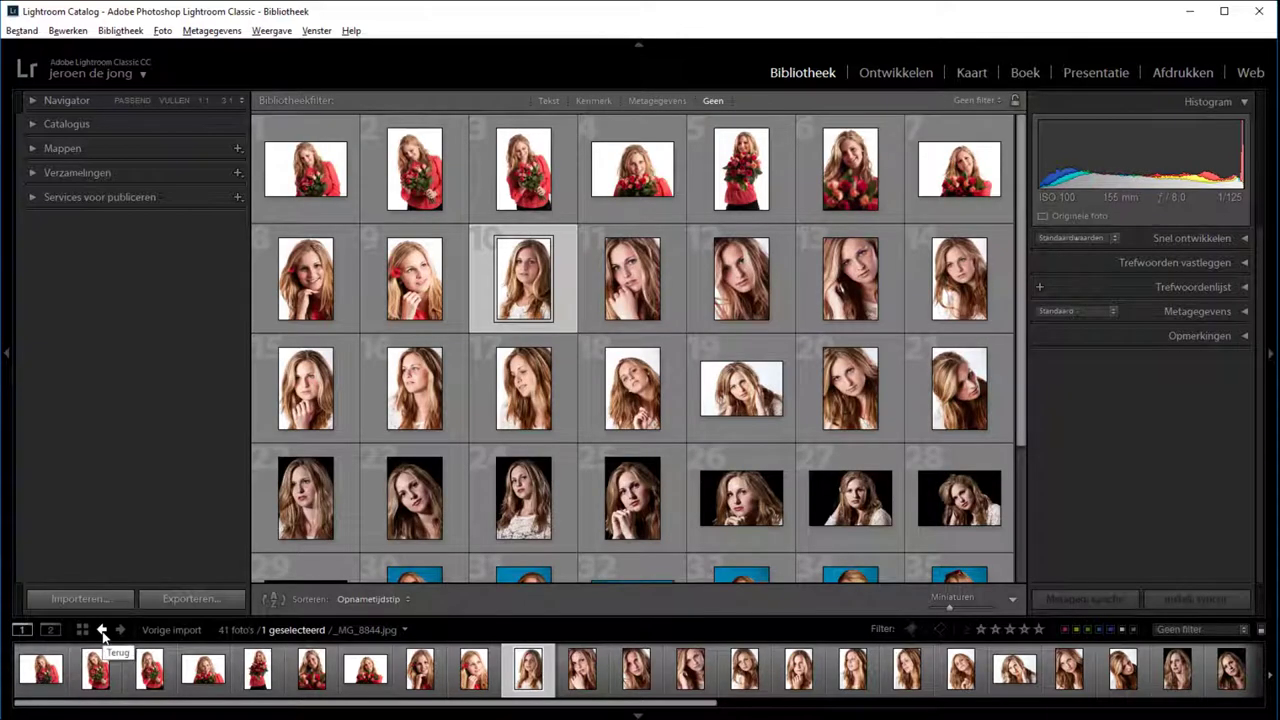
left_click(102, 630)
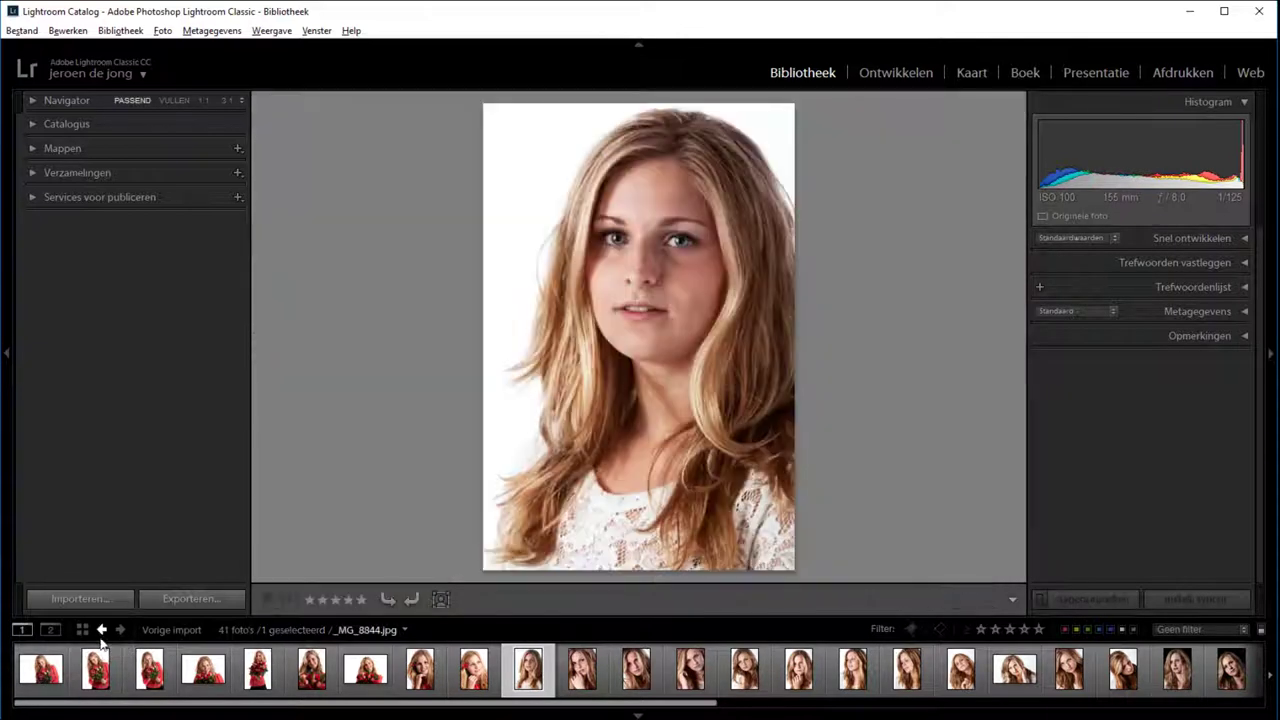
left_click(40, 670)
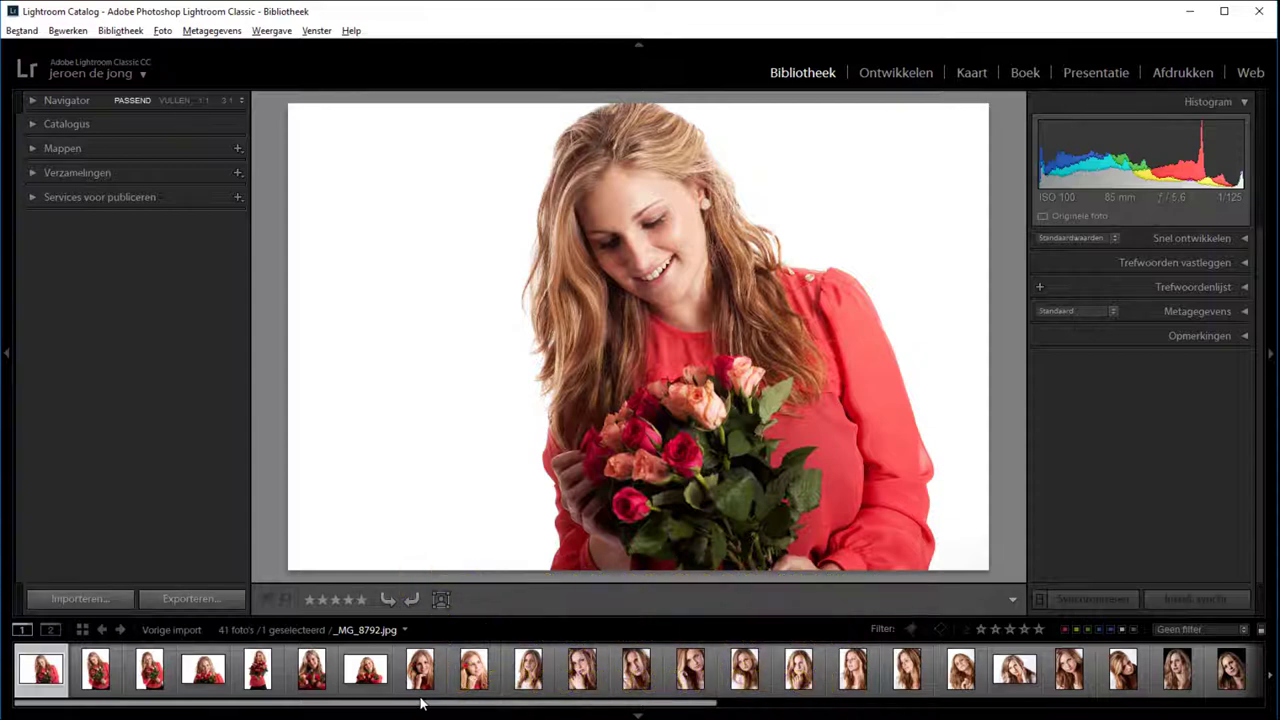
Flag the roses photo as a pick, trying the unflag and reject keys along the way
key("p")
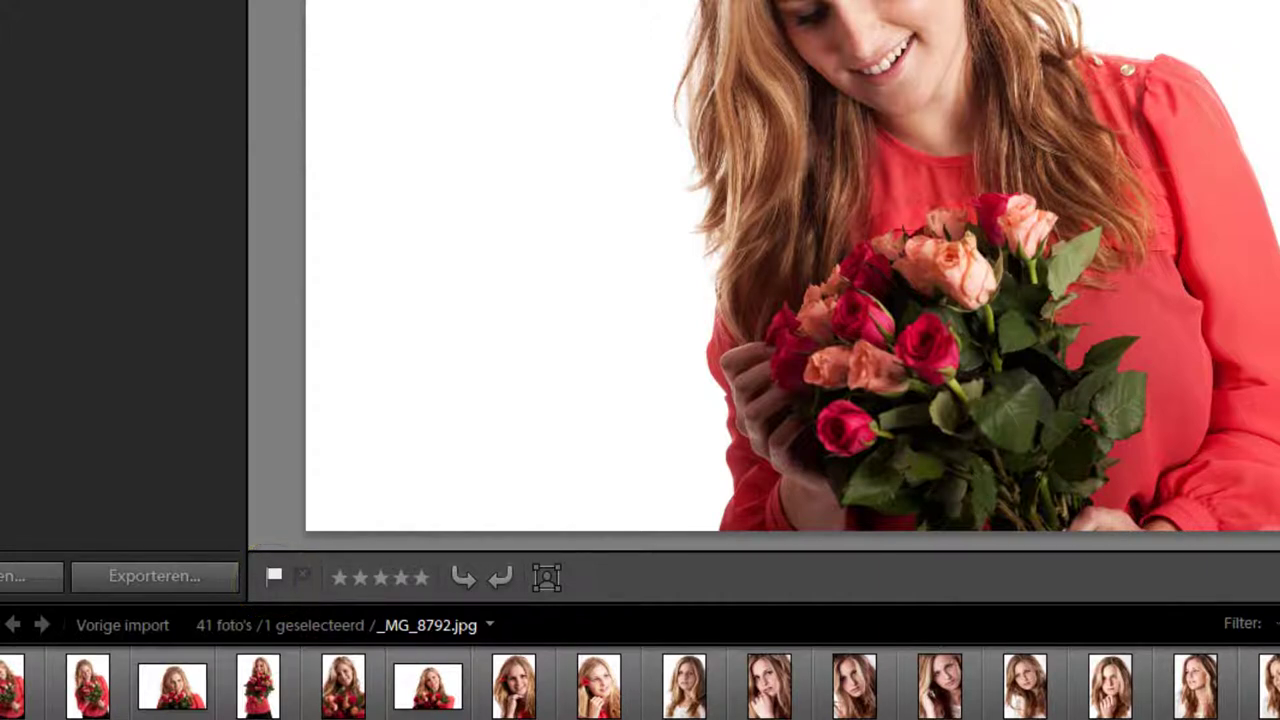
key("u")
key("x")
key("u")
key("p")
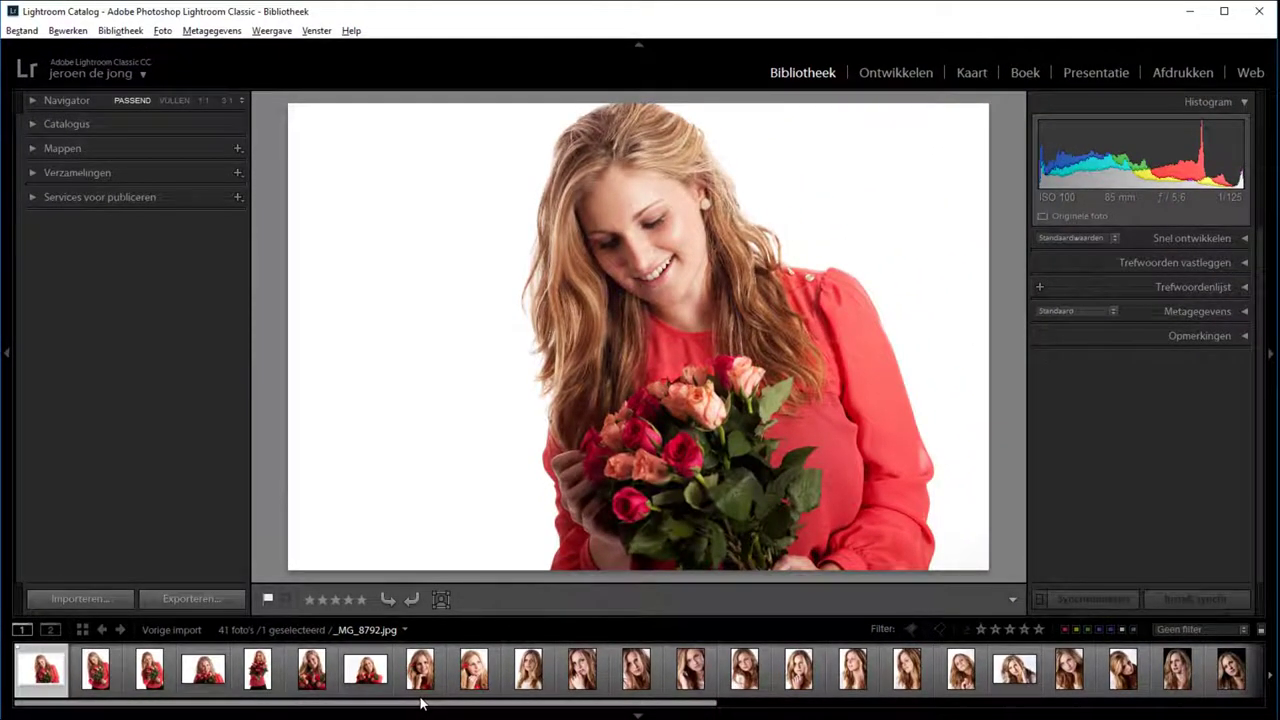
Step through the shoot and flag _MG_8822 and _MG_8858 as rejected
key("Right")
key("Right")
key("Right")
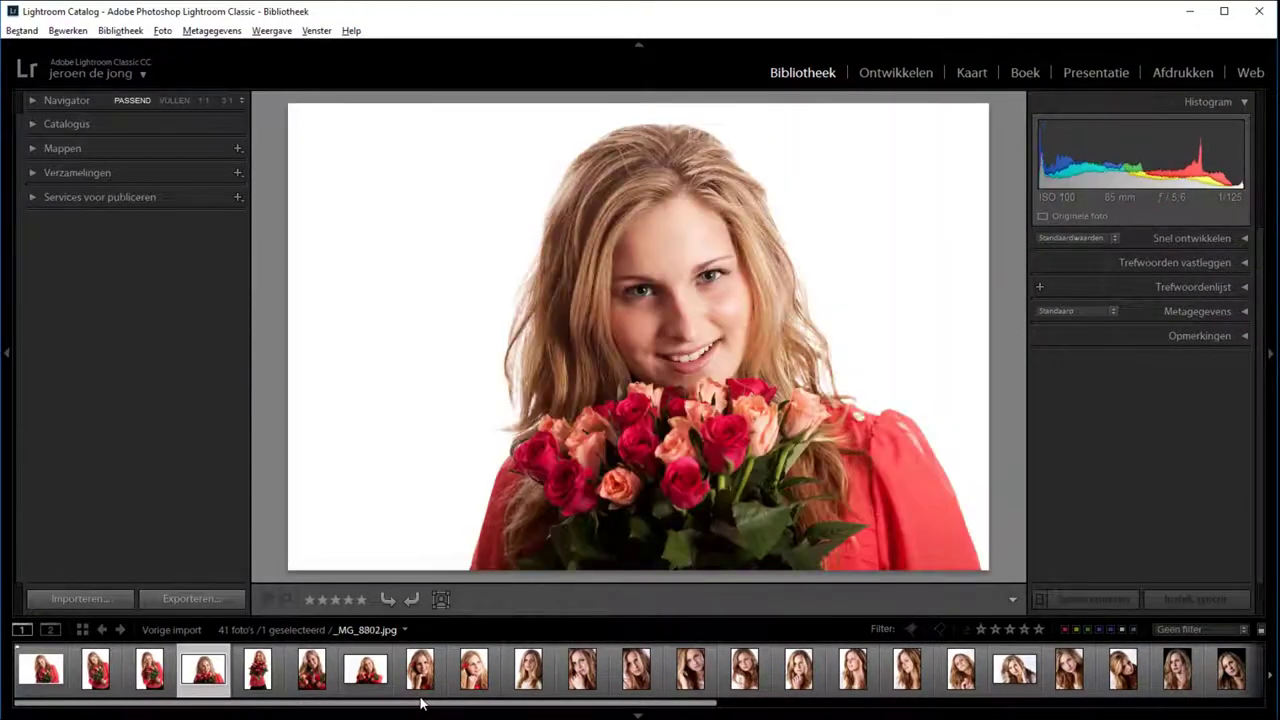
key("Right")
key("Right")
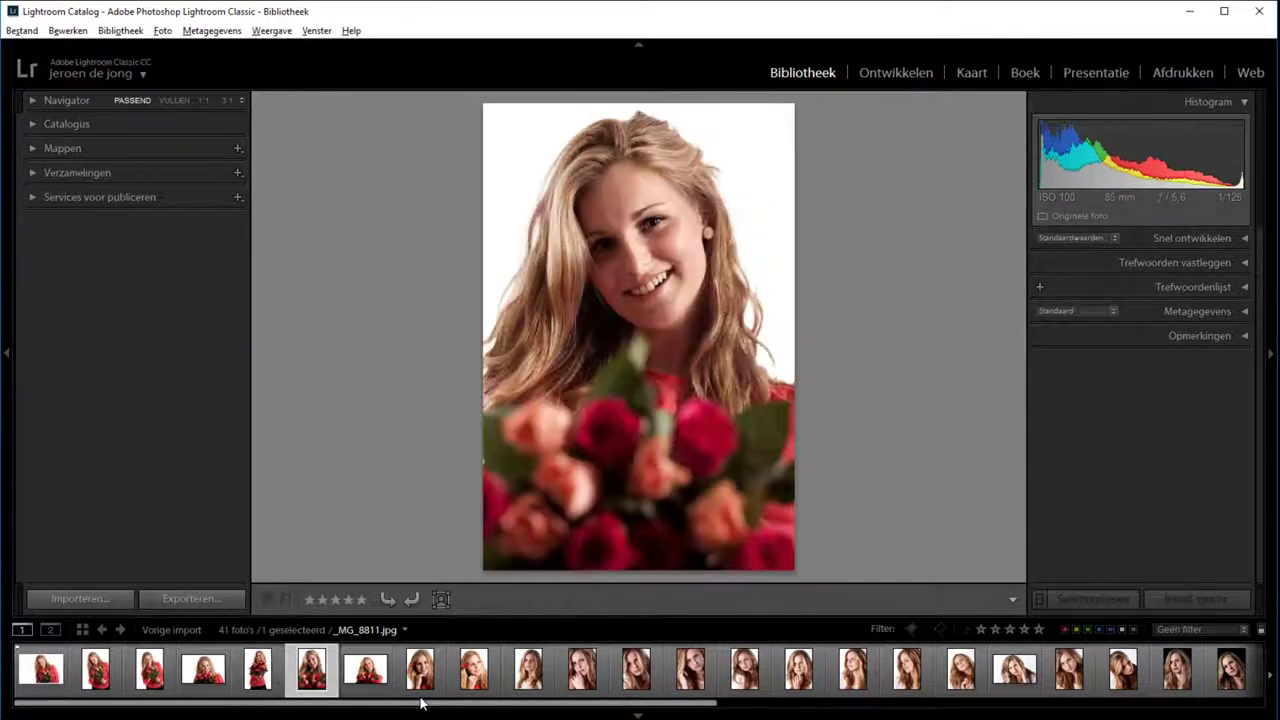
key("Right")
key("Right")
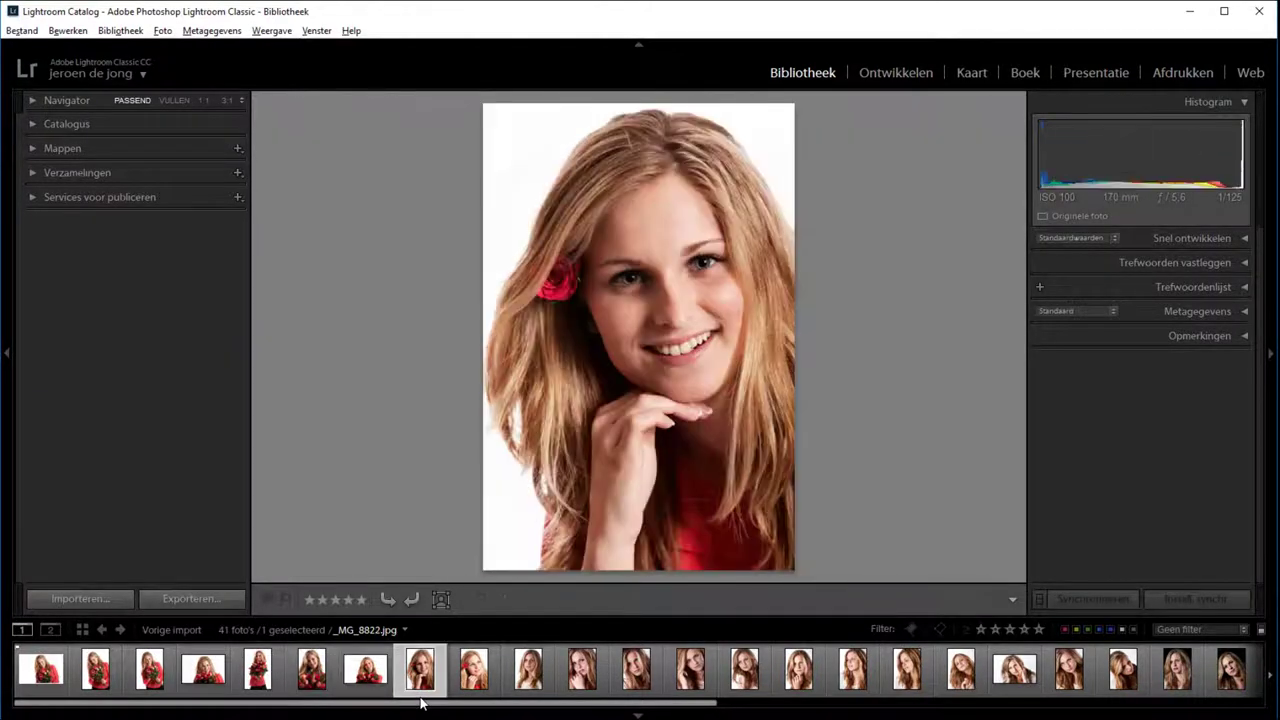
key("Right")
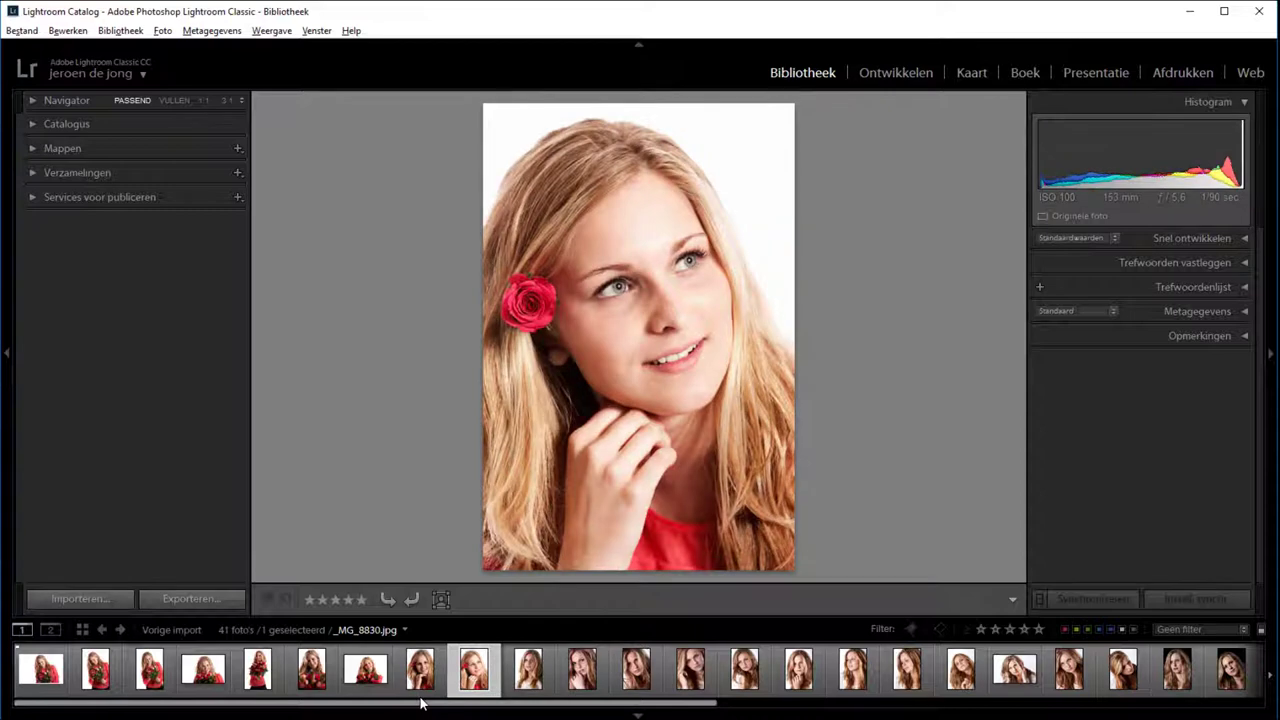
key("x")
key("Right")
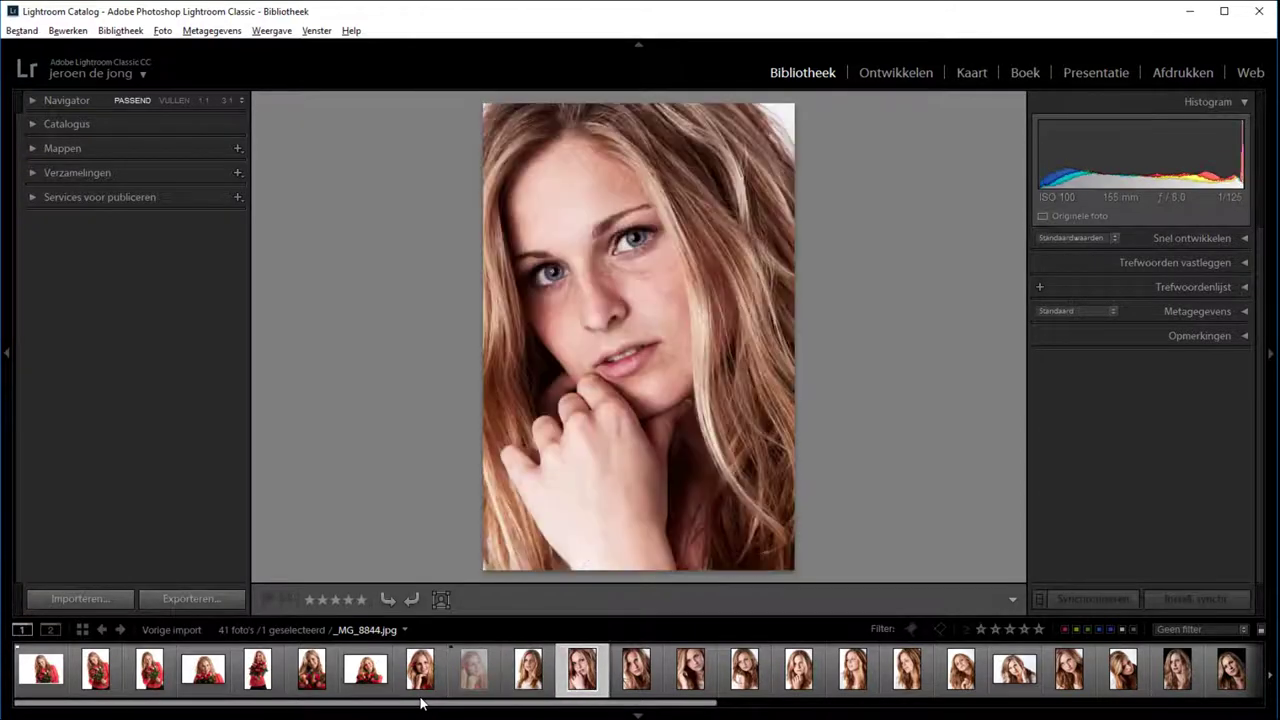
key("Right")
key("Right")
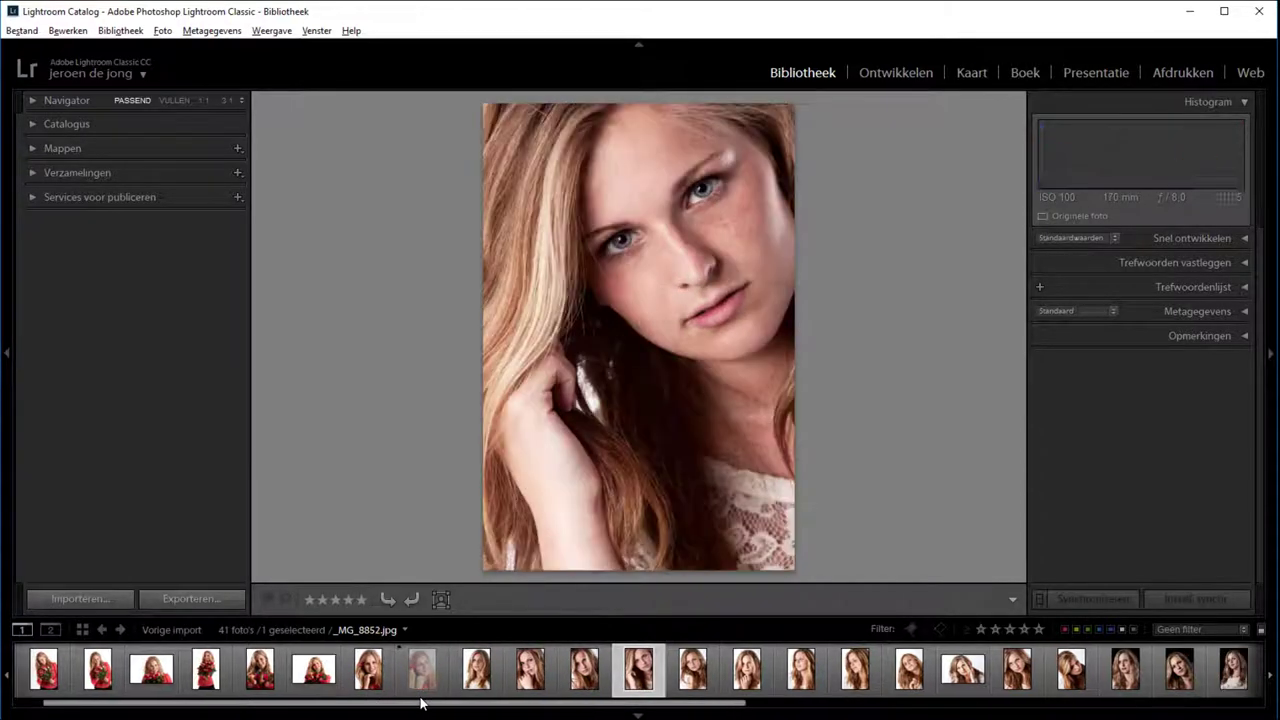
key("Right")
Reject the landscape photo _MG_8874, then continue stepping through to _MG_9017
key("Right")
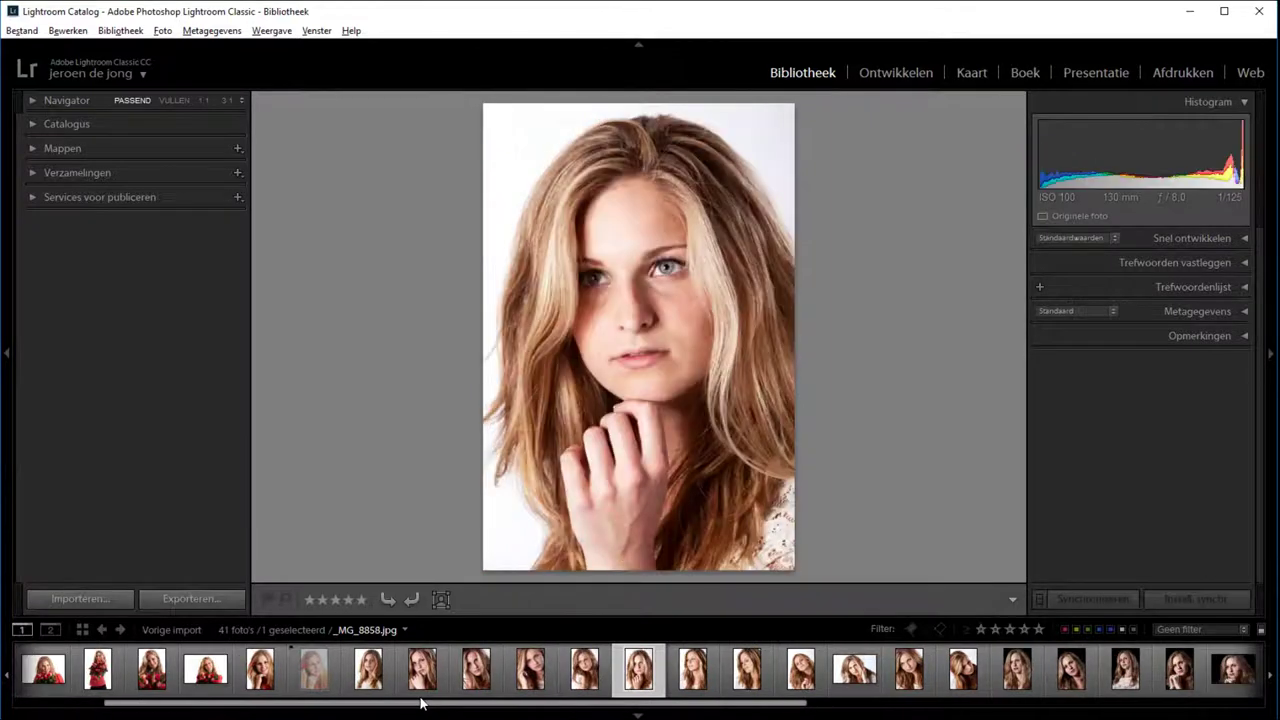
key("x")
key("Right")
key("Right")
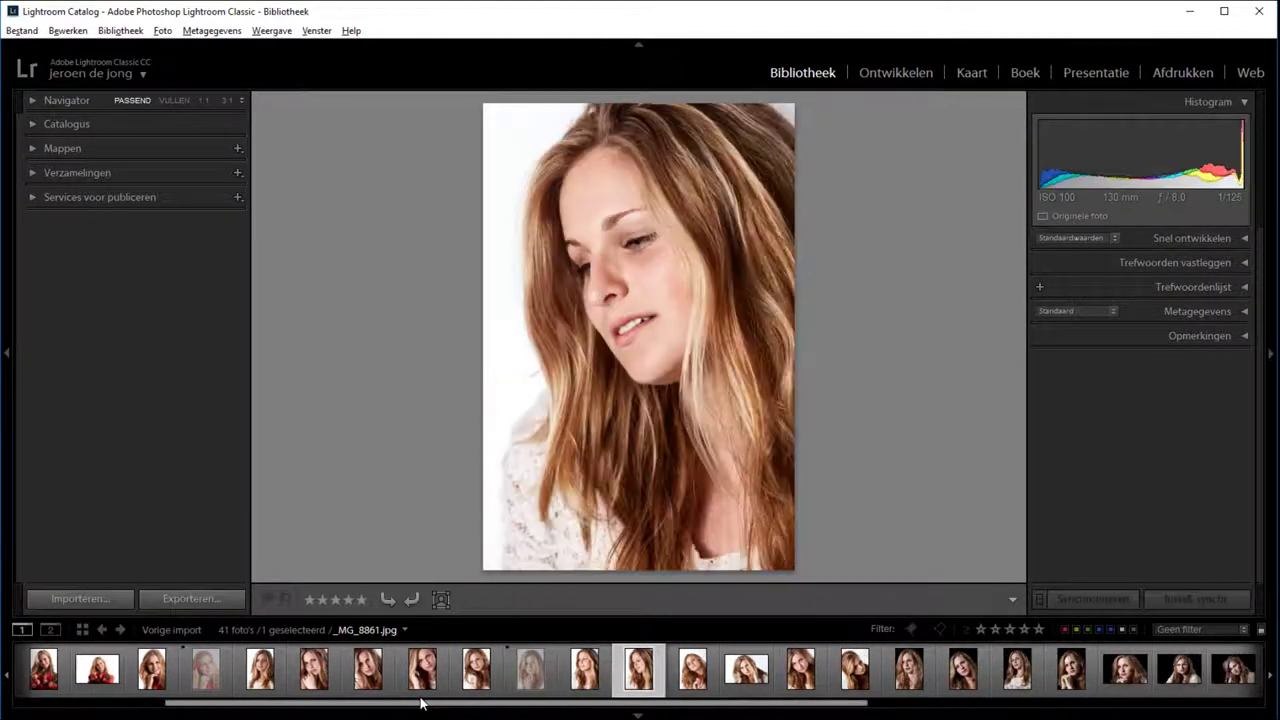
key("Right")
key("Right")
key("Right")
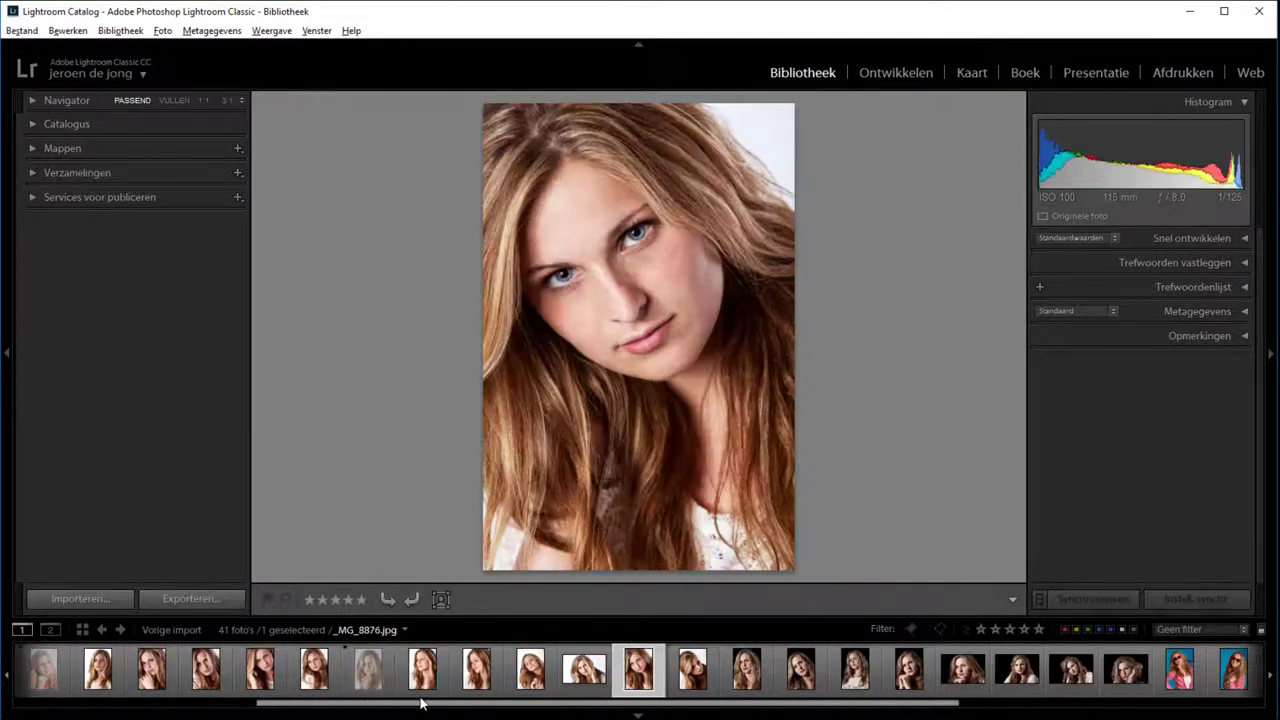
key("Left")
key("x")
key("Right")
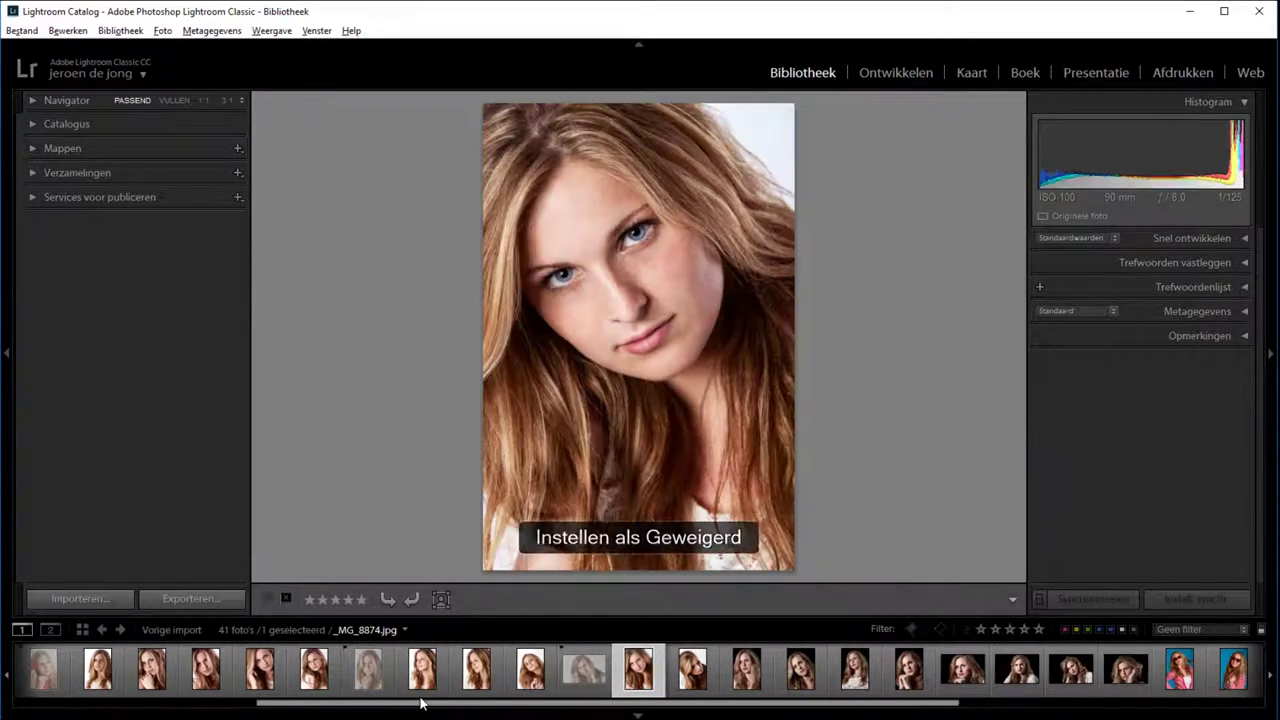
key("Right")
key("Right")
key("Right")
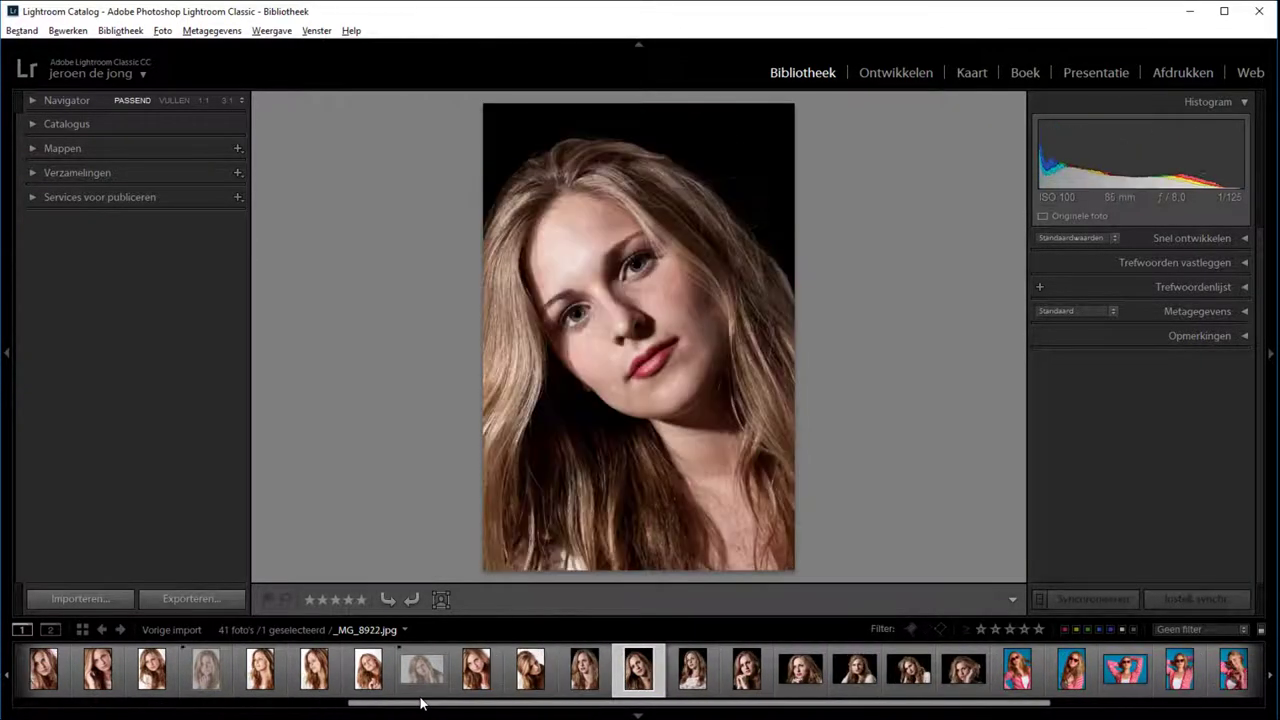
key("Right")
key("Right")
key("Right")
key("Right")
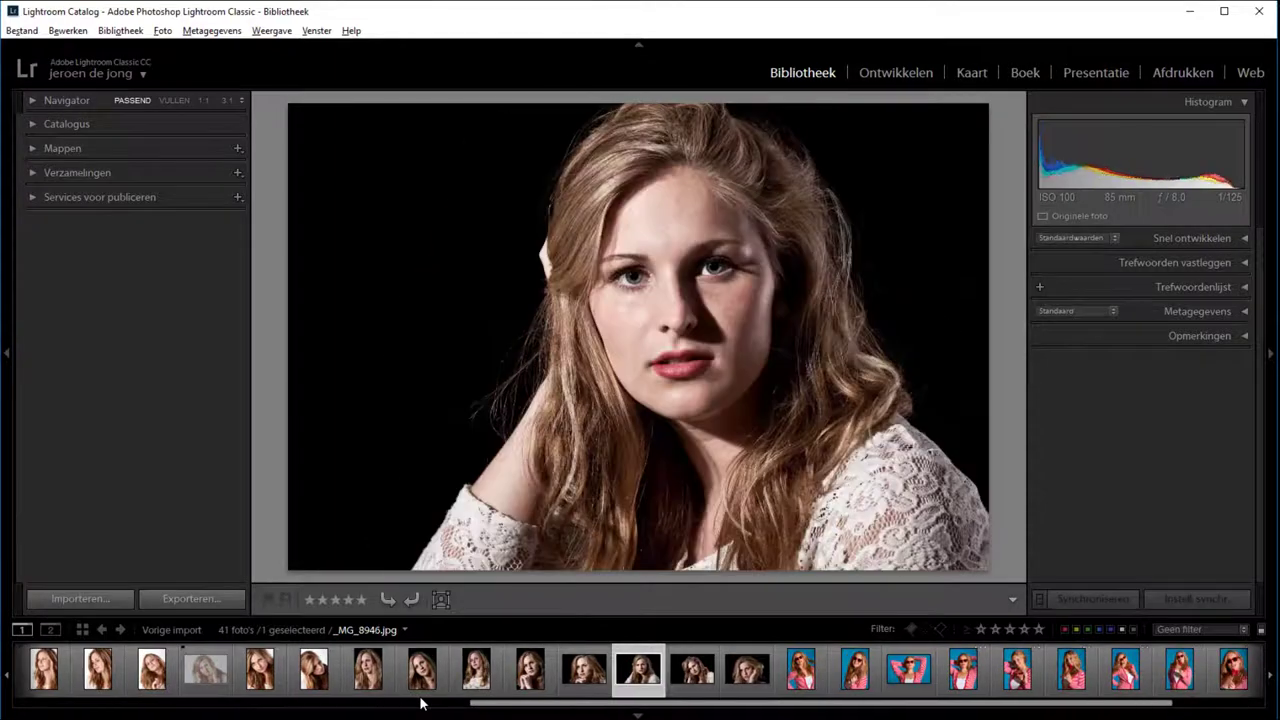
key("Right")
key("Right")
key("Right")
key("Right")
key("Right")
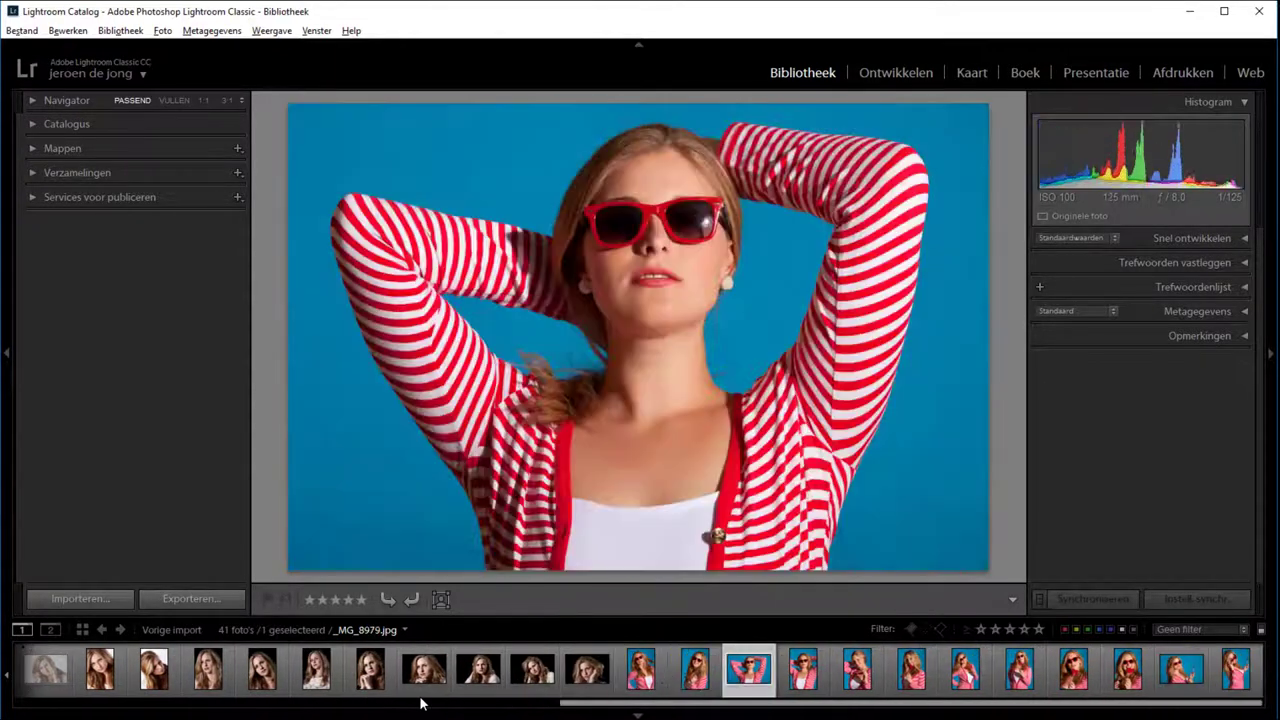
key("Right")
key("Right")
key("Right")
key("Right")
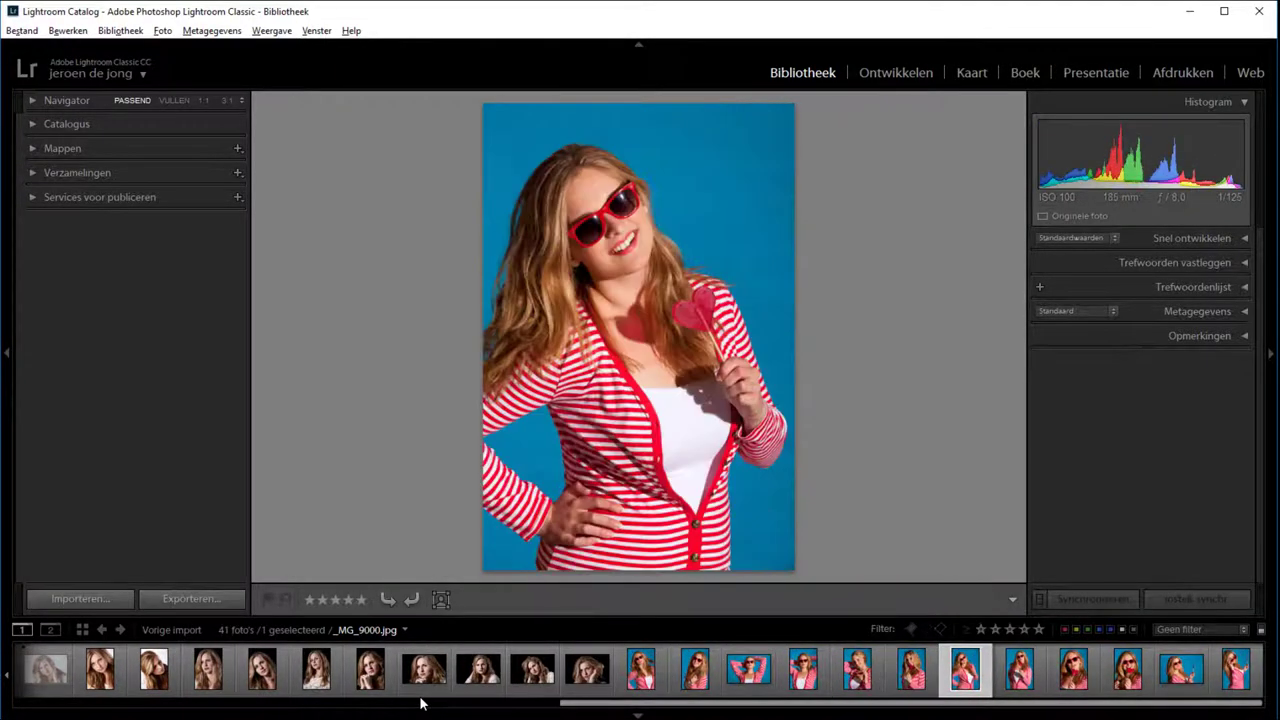
key("Right")
key("Right")
key("Right")
key("Right")
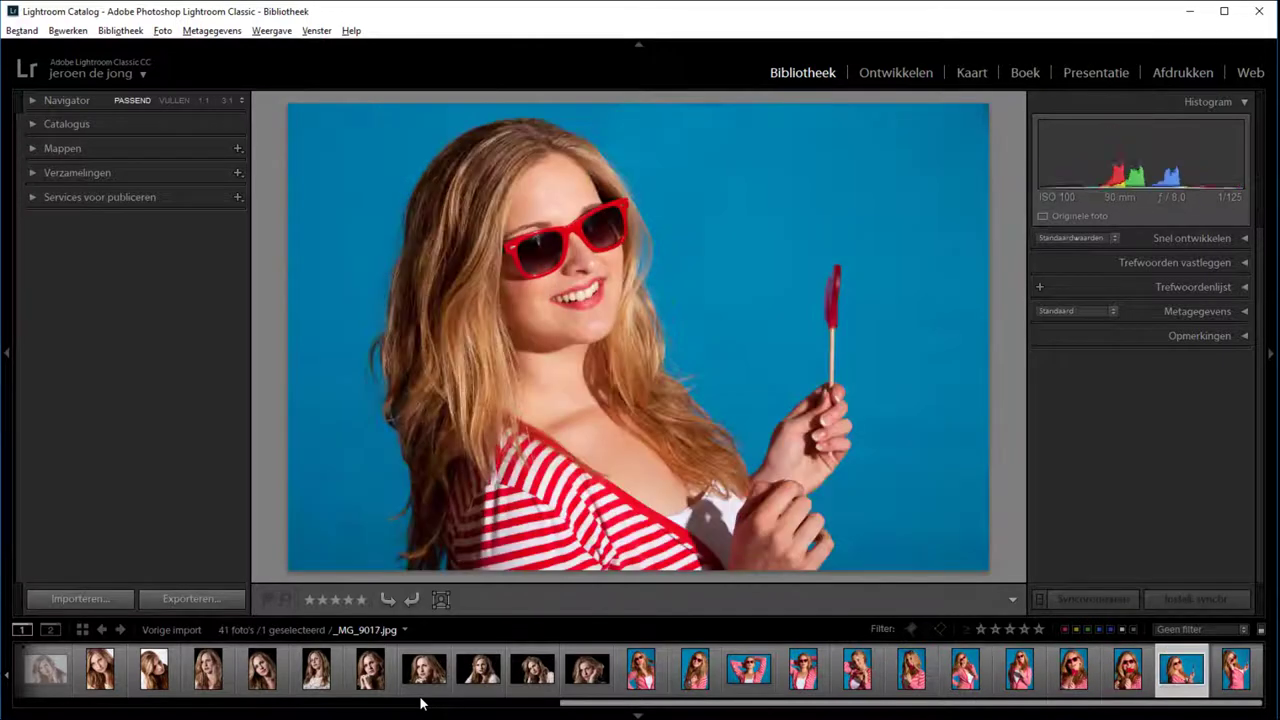
key("Right")
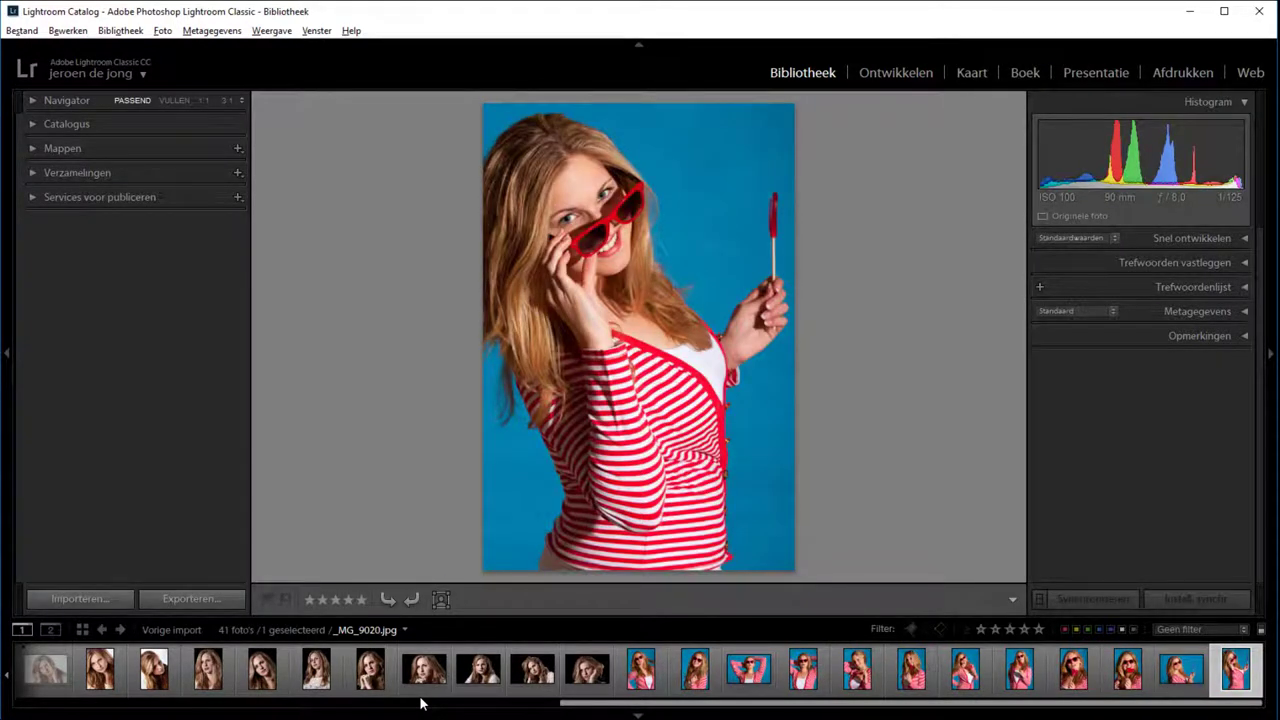
Jump back to the first roses portrait, _MG_8792.jpg, with the Home key
key("Home")
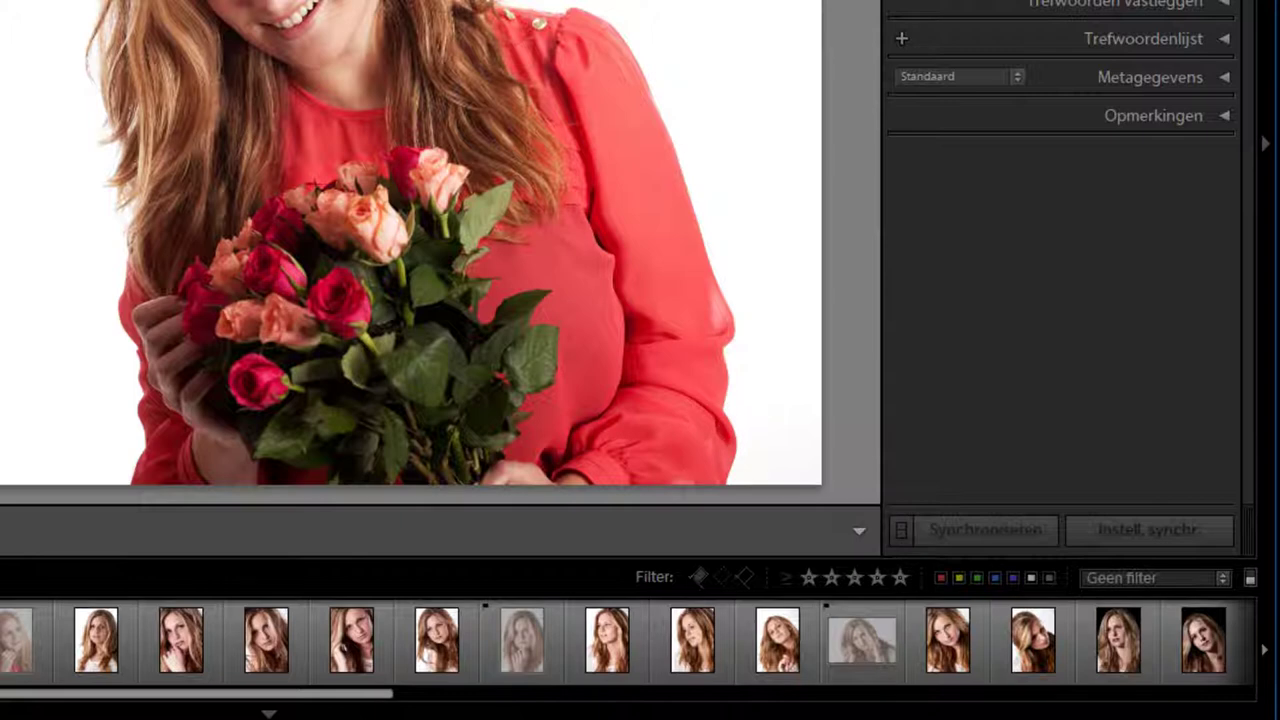
Filter the filmstrip to rejected photos and review the second and third of them
left_click(745, 576)
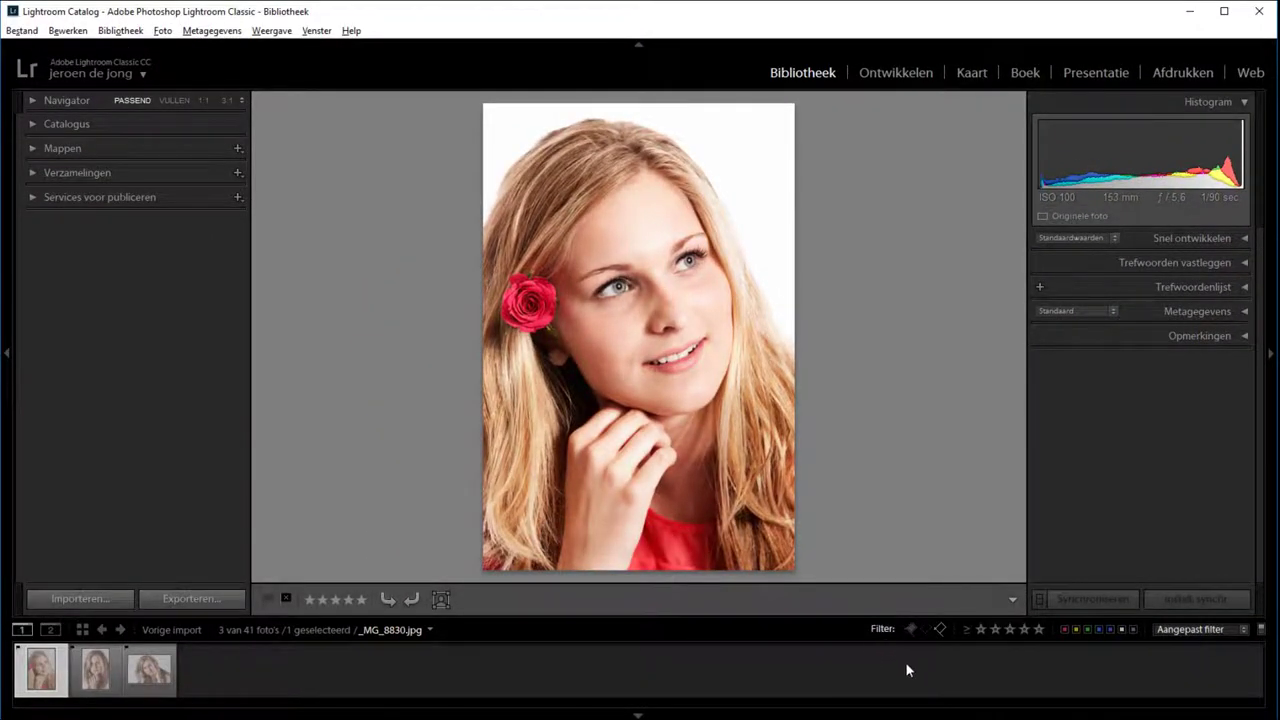
left_click(97, 680)
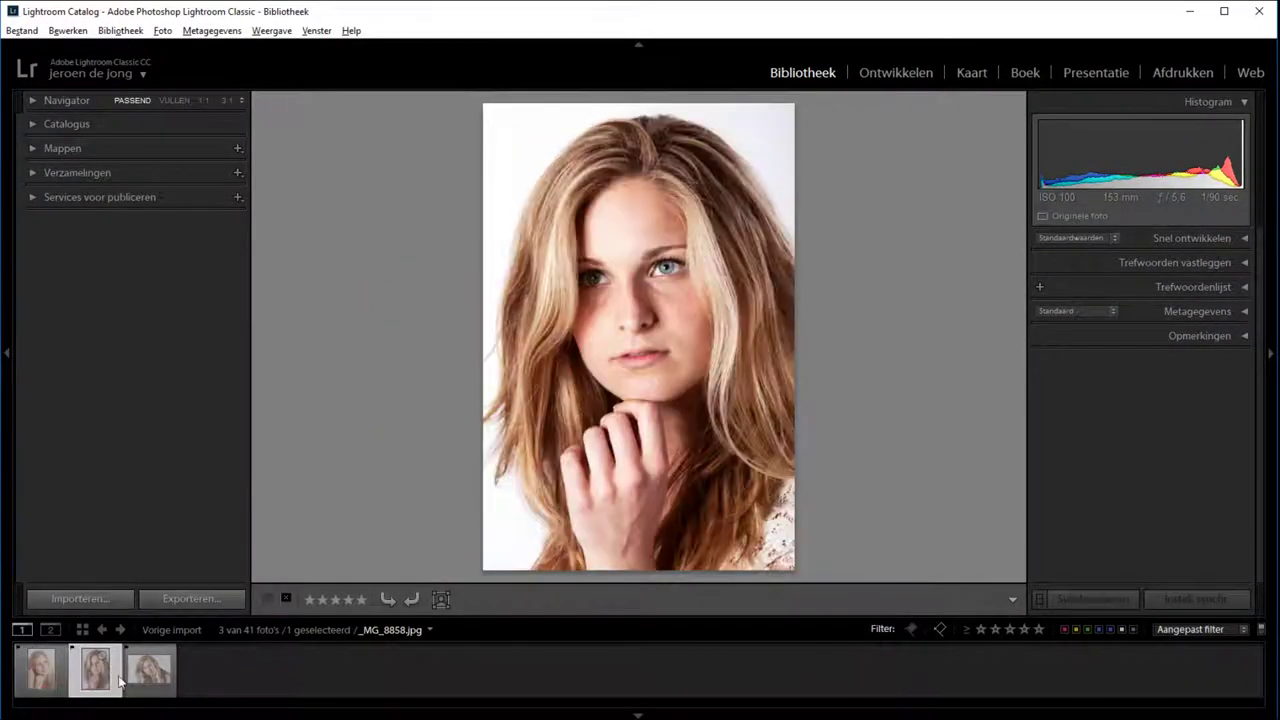
left_click(143, 674)
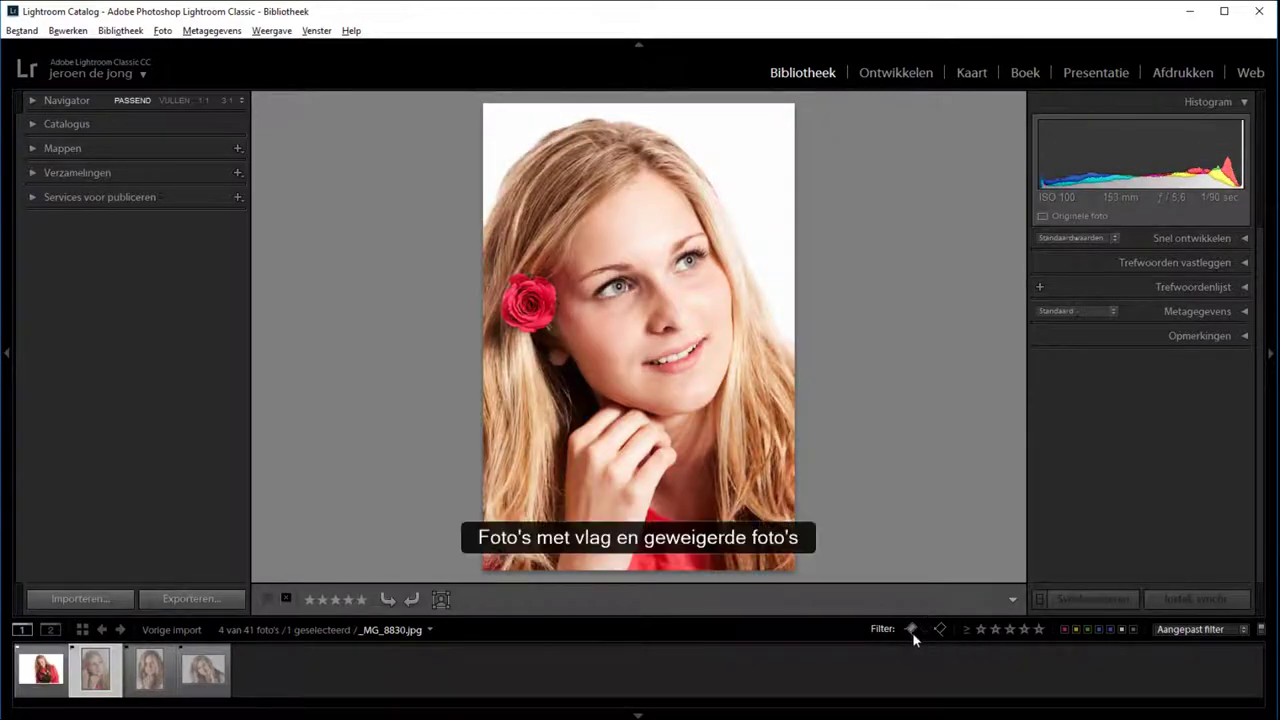
Remove the pick flag from the rose-bouquet photo, then set the filter to No Filter
left_click(940, 629)
left_click(940, 631)
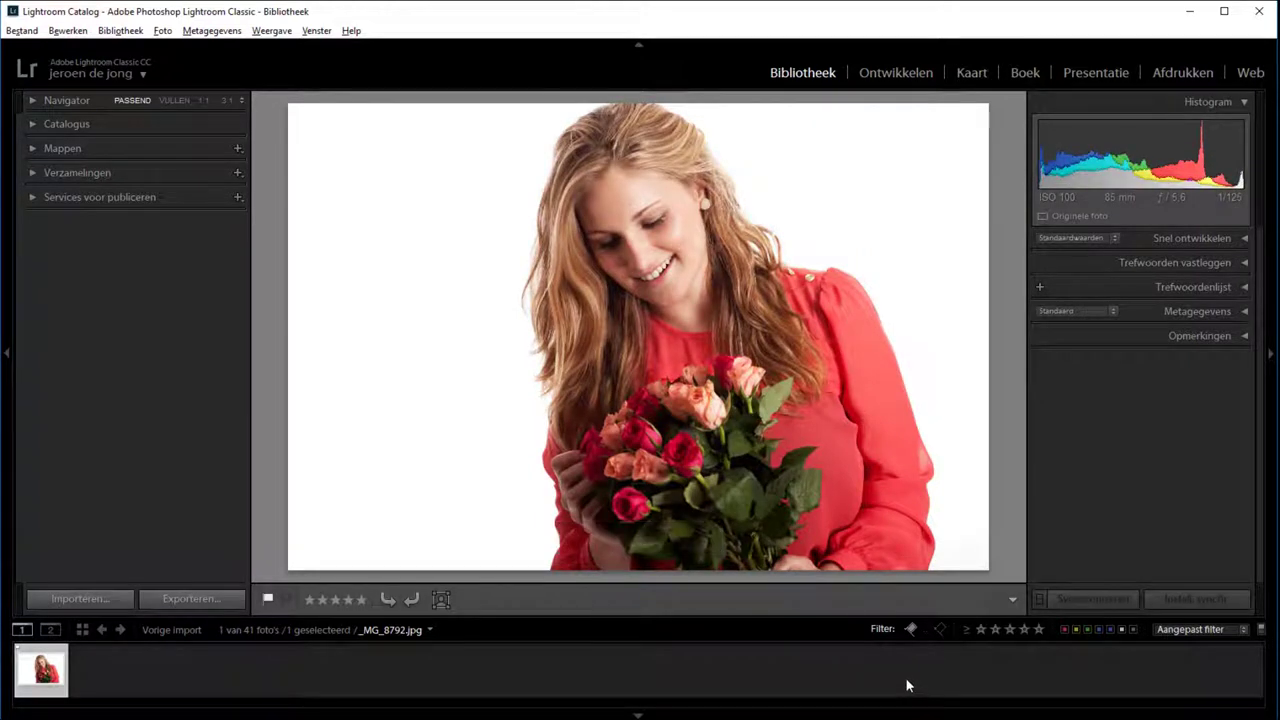
key("u")
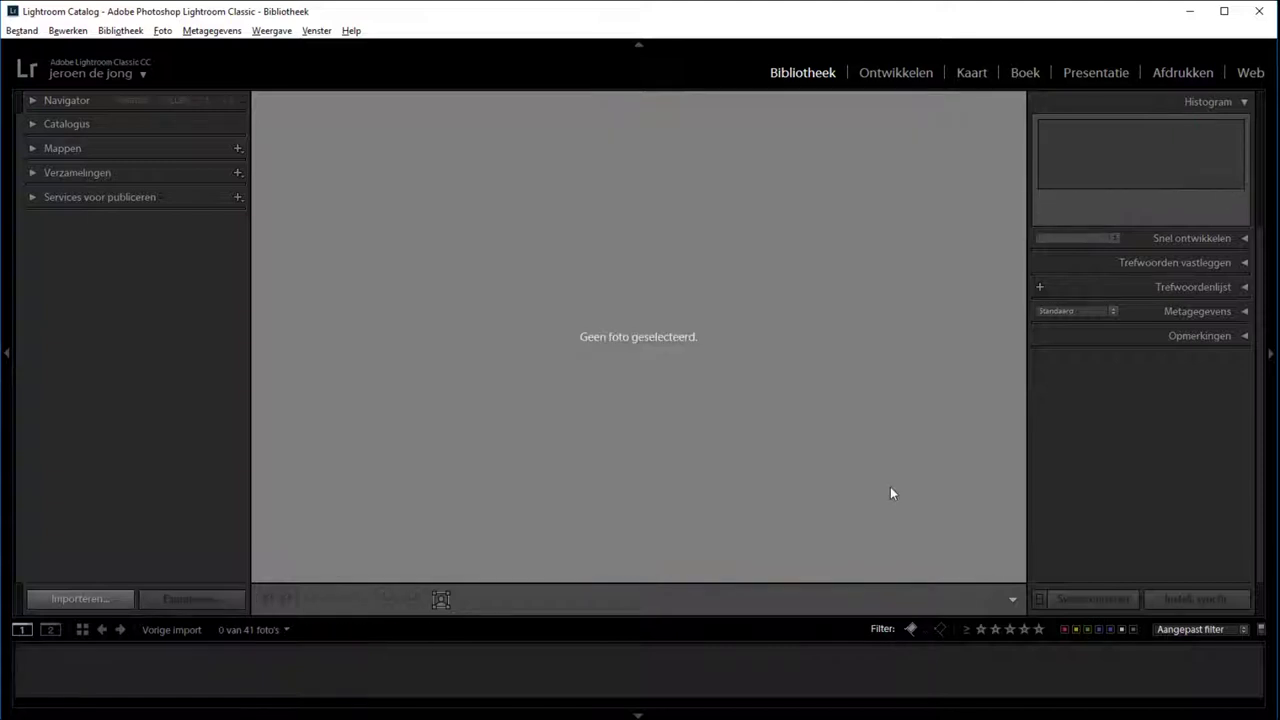
left_click(910, 629)
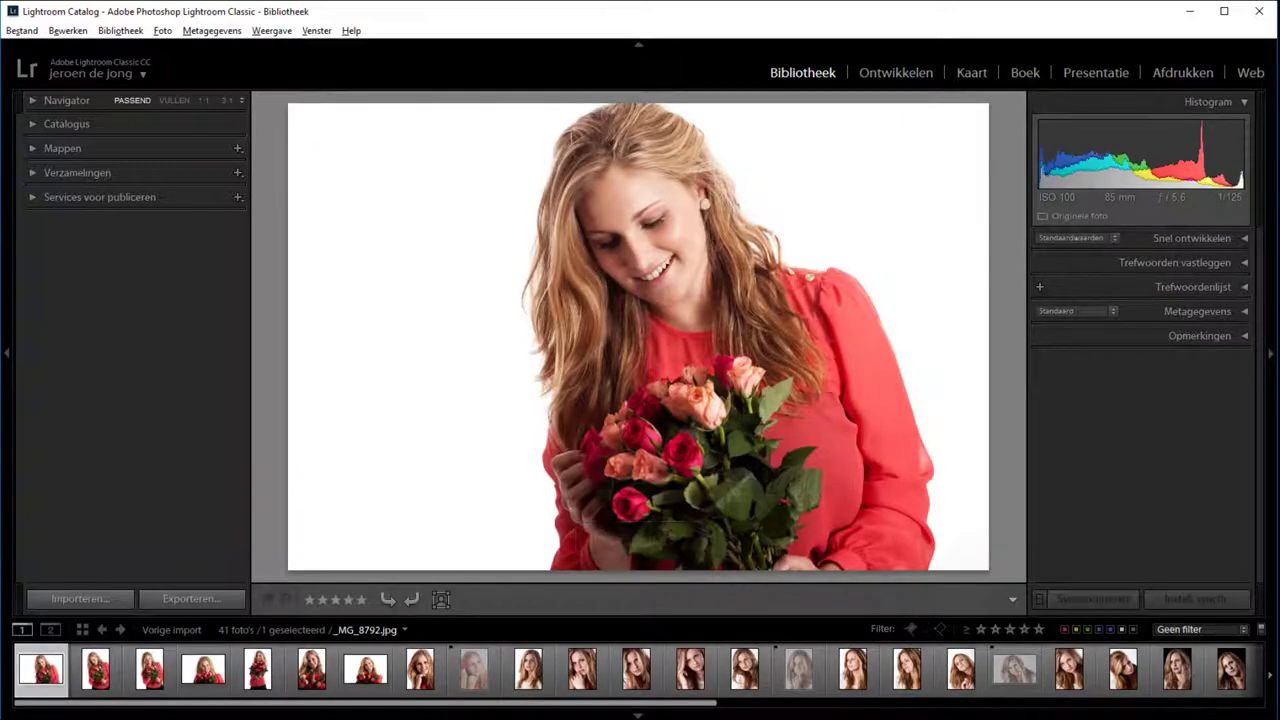
Filter the filmstrip to the 38 unflagged photos using the middle flag icon
left_click(925, 630)
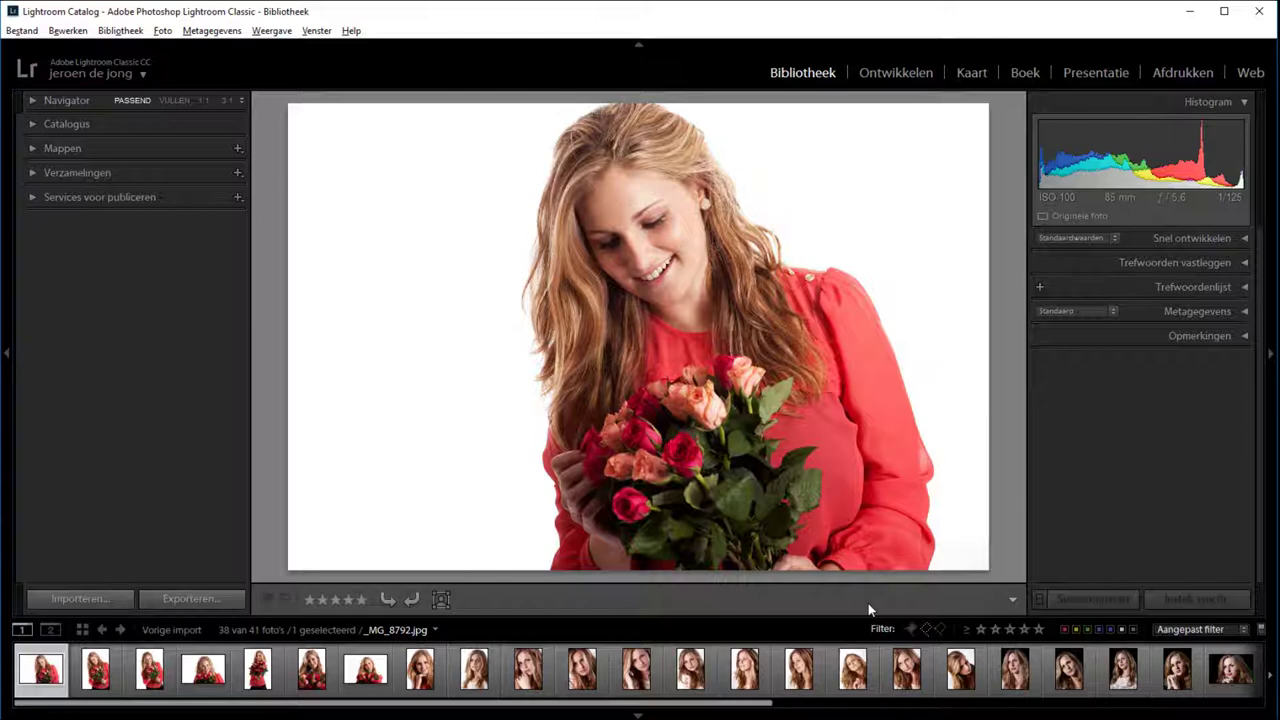
Give one-star ratings to the early keepers, including the dark-background portrait
key("Right")
key("Right")
key("Right")
key("Right")
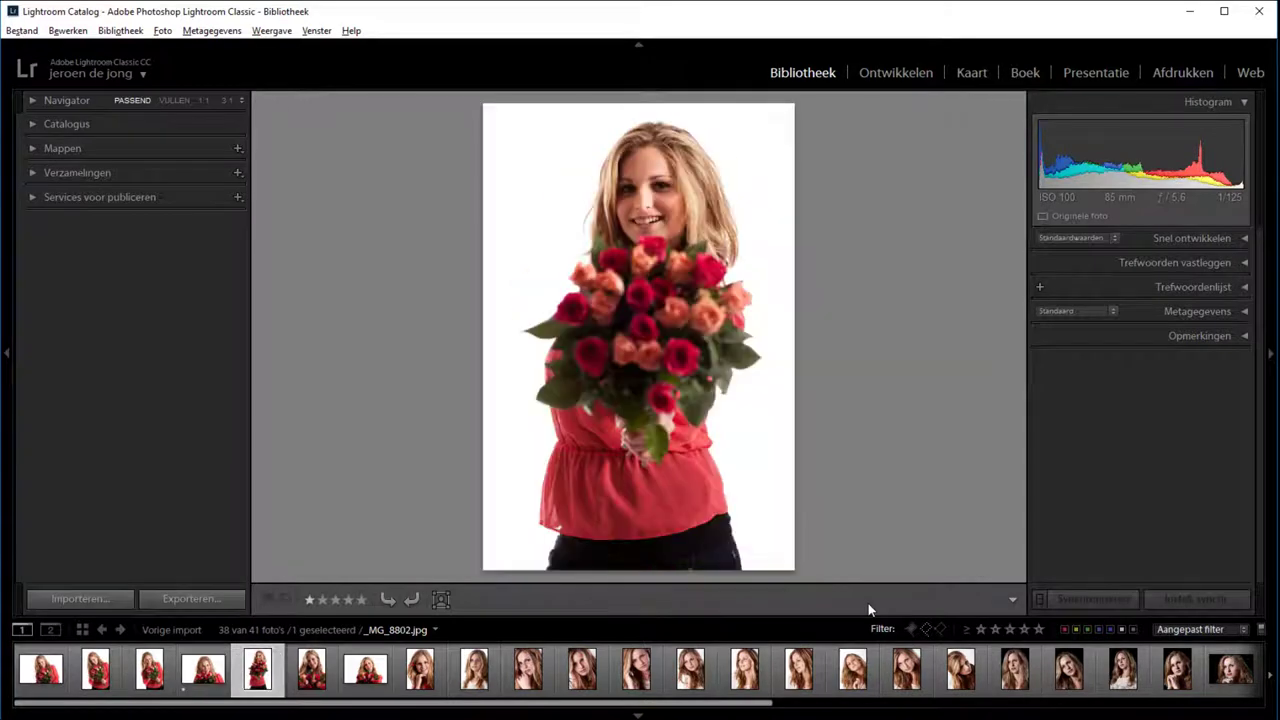
key("Right")
key("Right")
key("Right")
key("1")
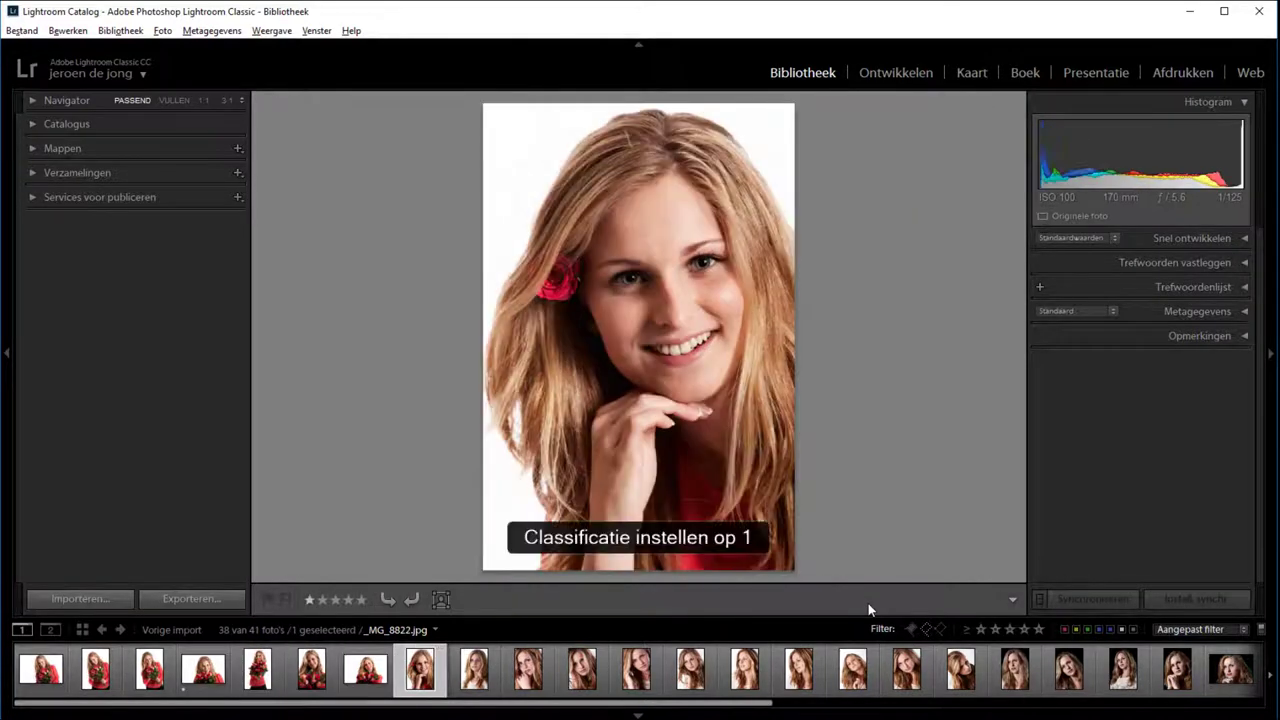
key("Right")
key("Right")
key("1")
key("Right")
key("Right")
key("Right")
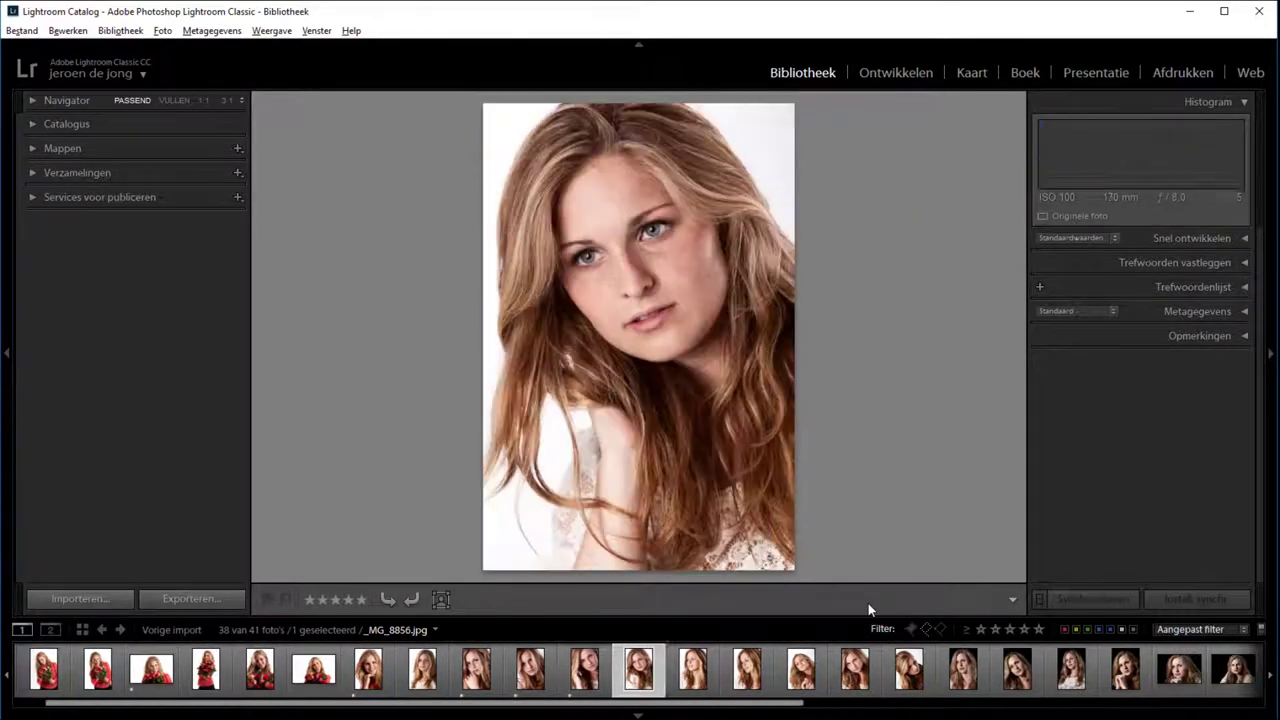
key("1")
key("Right")
key("Right")
key("Right")
key("1")
key("Right")
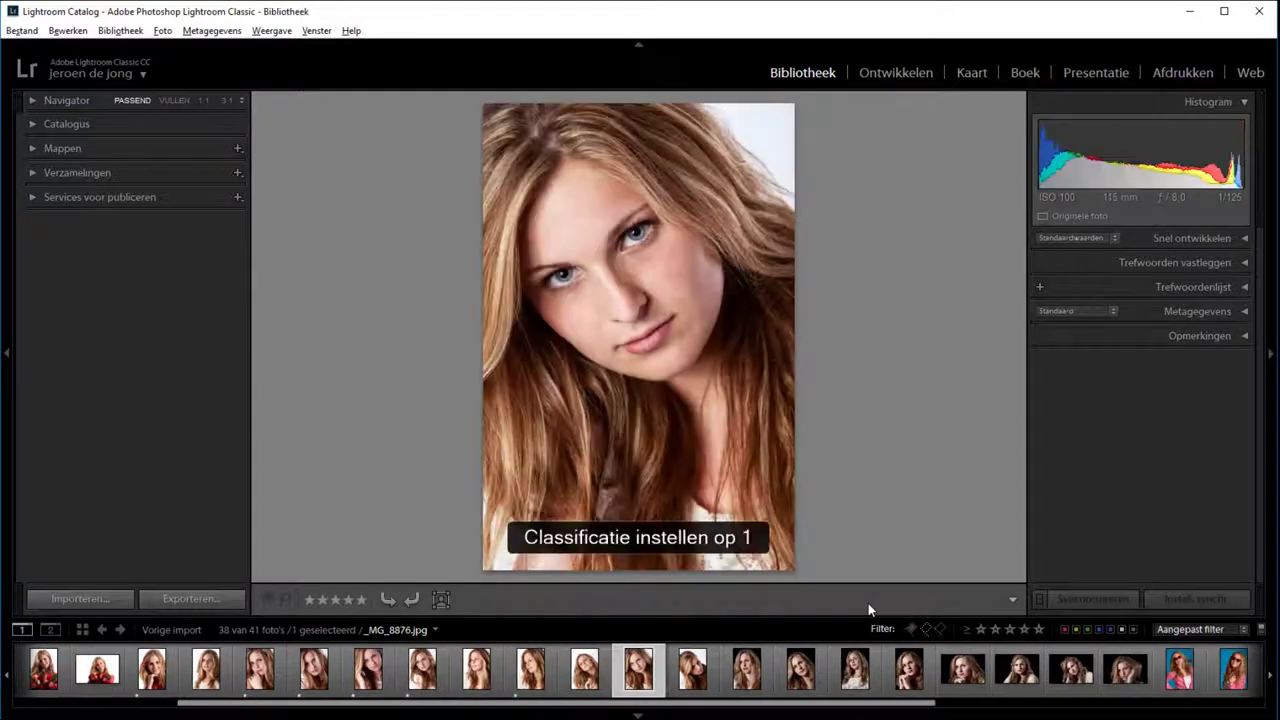
key("Right")
Rate the blue-background, heart-lollipop and _MG_9020 portraits one star, then return to the first photo
key("Right")
key("Right")
key("Right")
key("Right")
key("1")
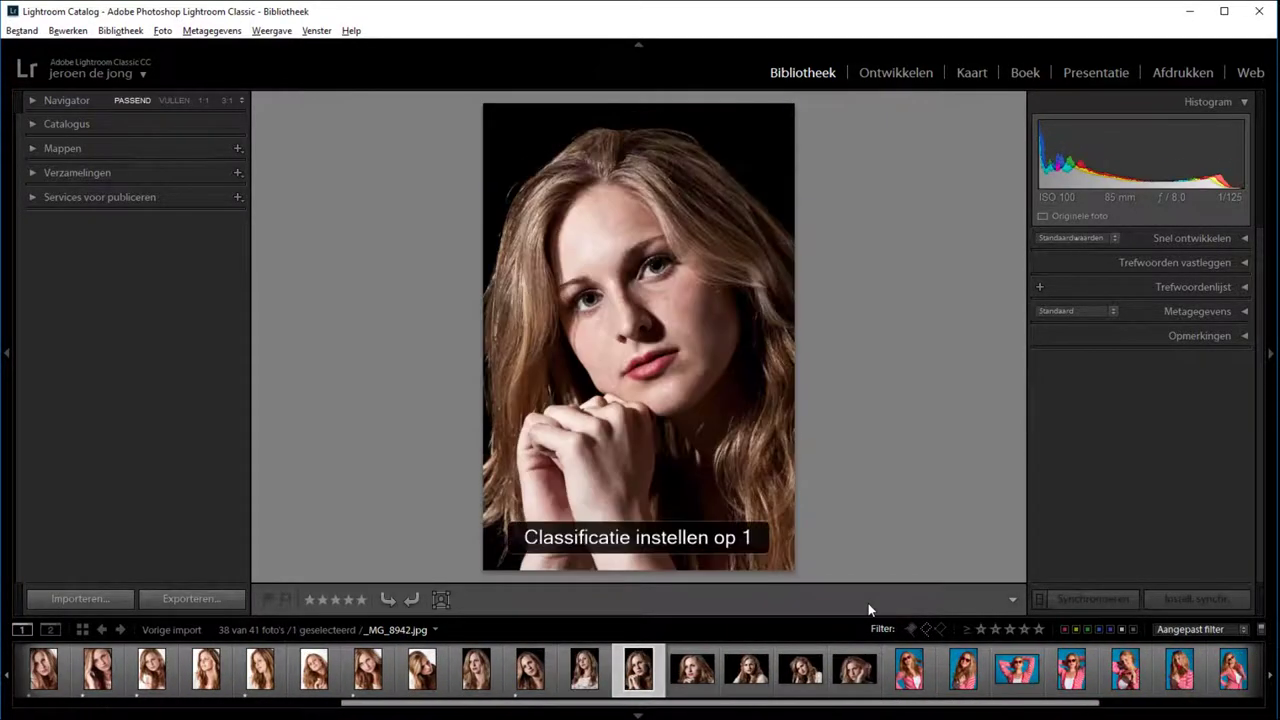
key("Right")
key("Right")
key("Right")
key("1")
key("Right")
key("Right")
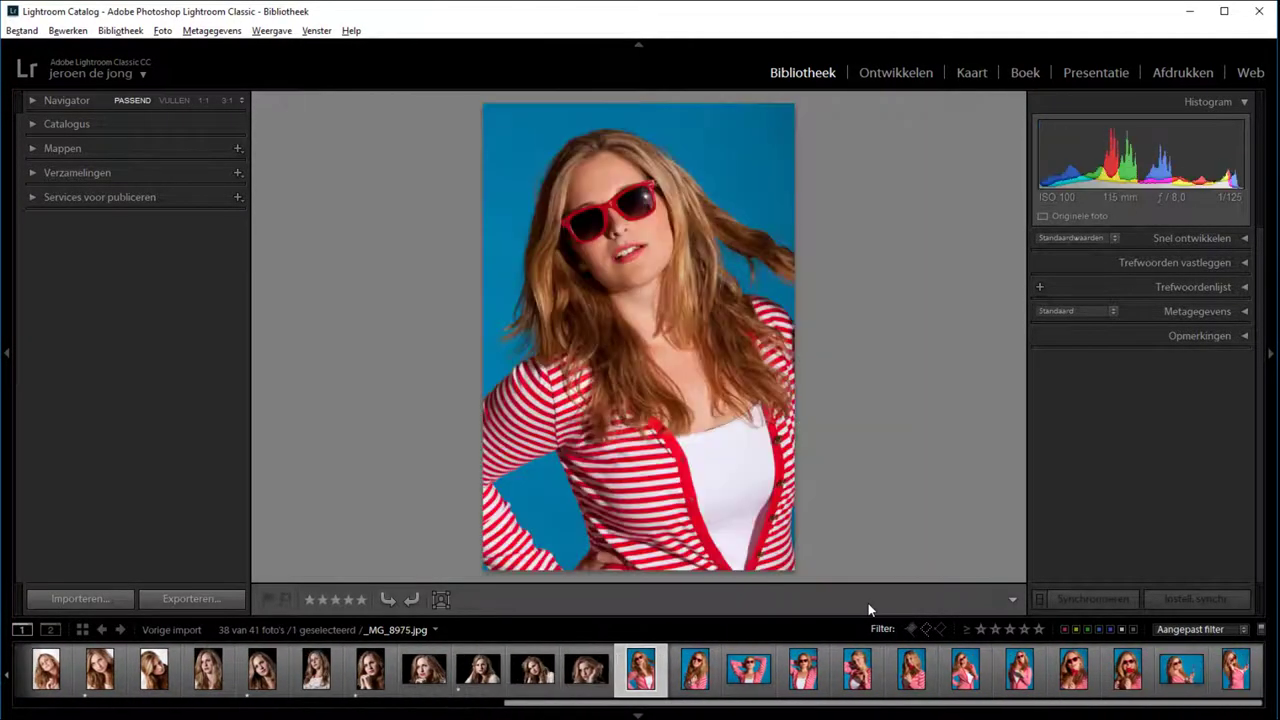
key("Right")
key("1")
key("Right")
key("Right")
key("Right")
key("Right")
key("Left")
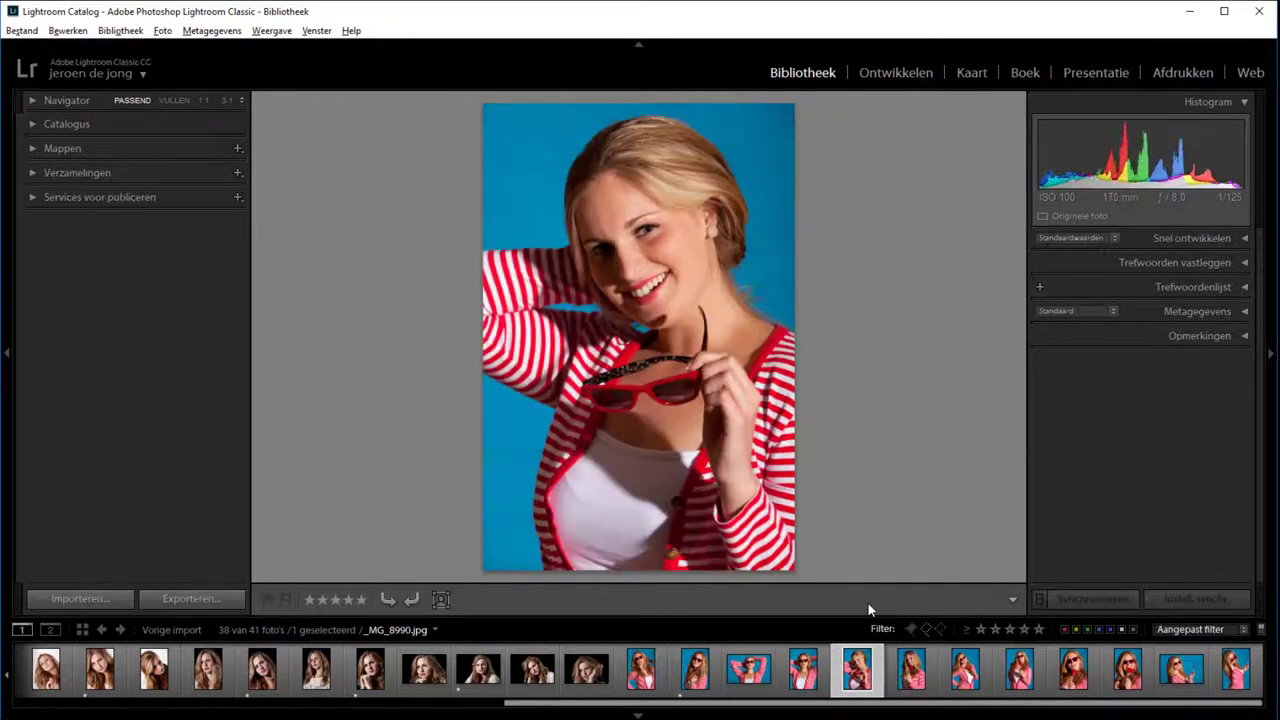
key("Right")
key("Right")
key("Right")
key("Left")
key("Right")
key("1")
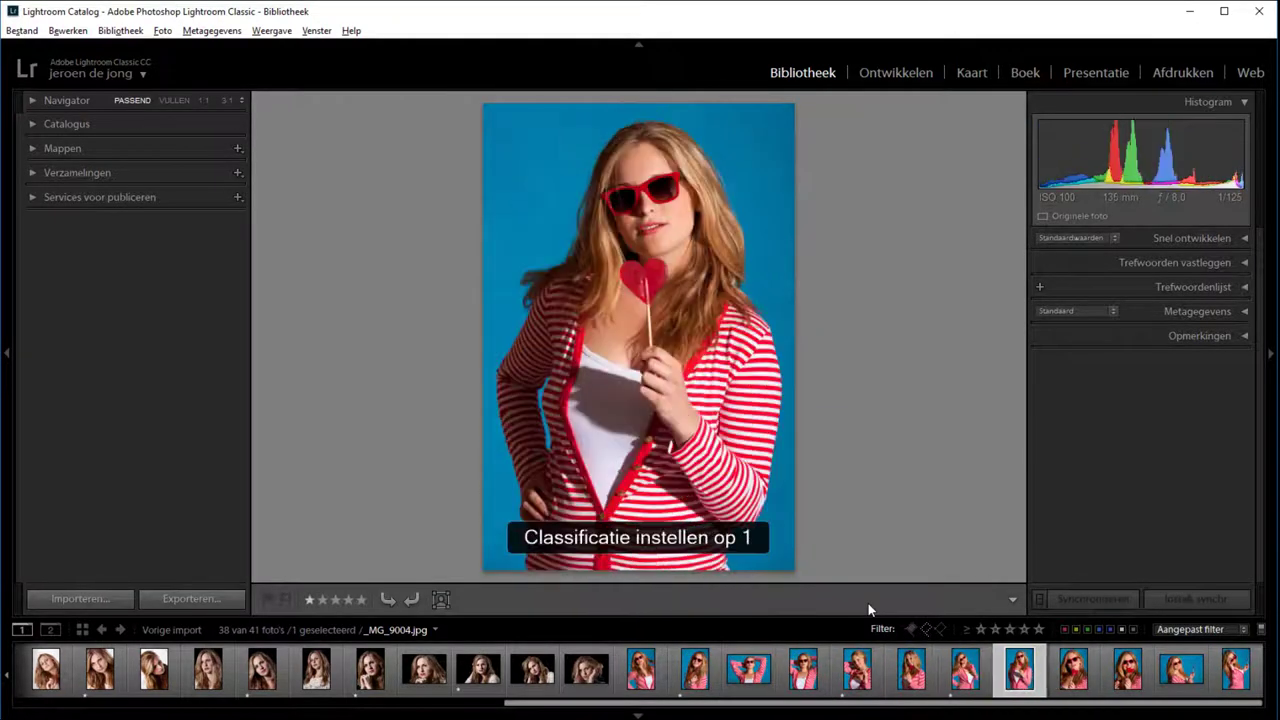
key("Right")
key("Right")
key("Right")
key("Right")
key("1")
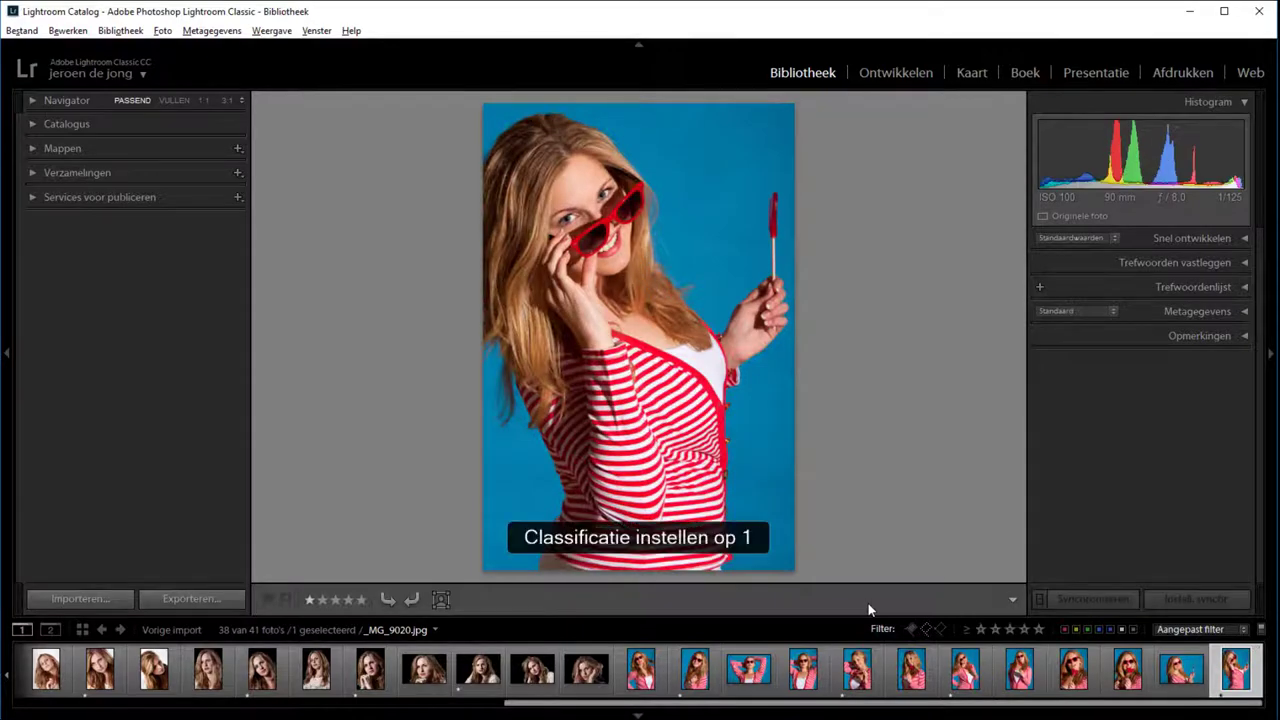
key("Left")
key("Left")
key("Left")
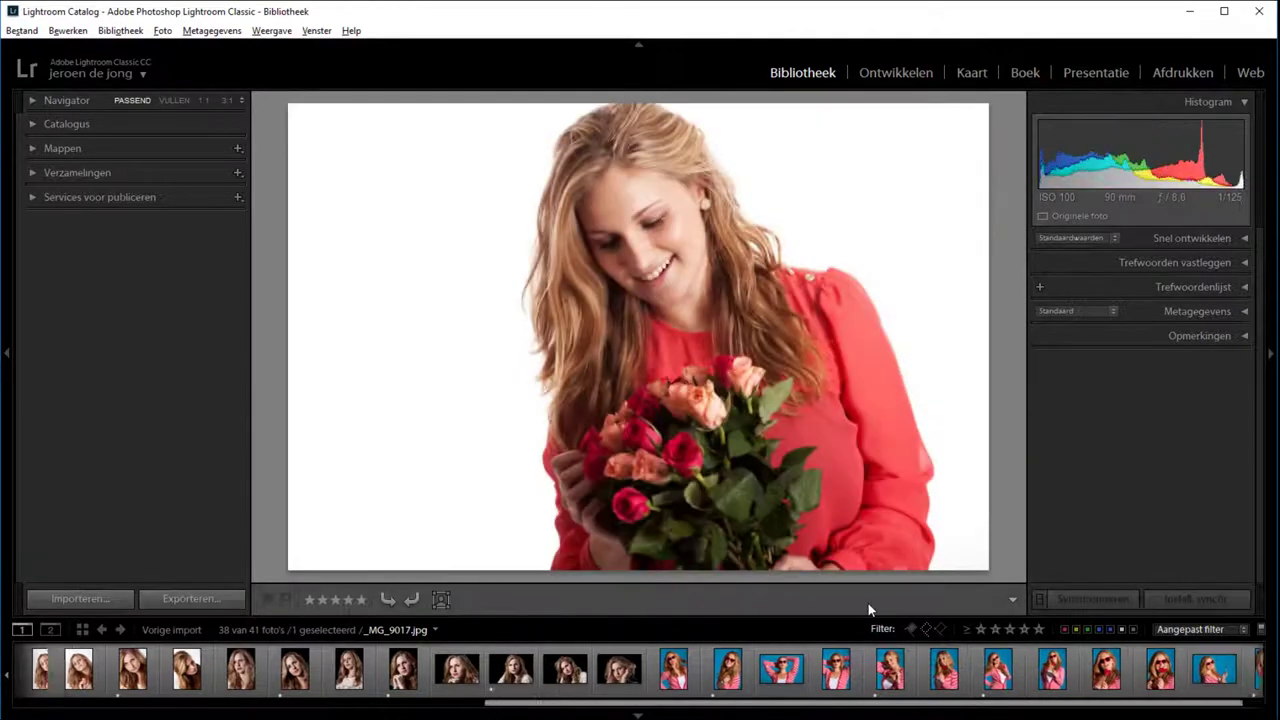
key("Home")
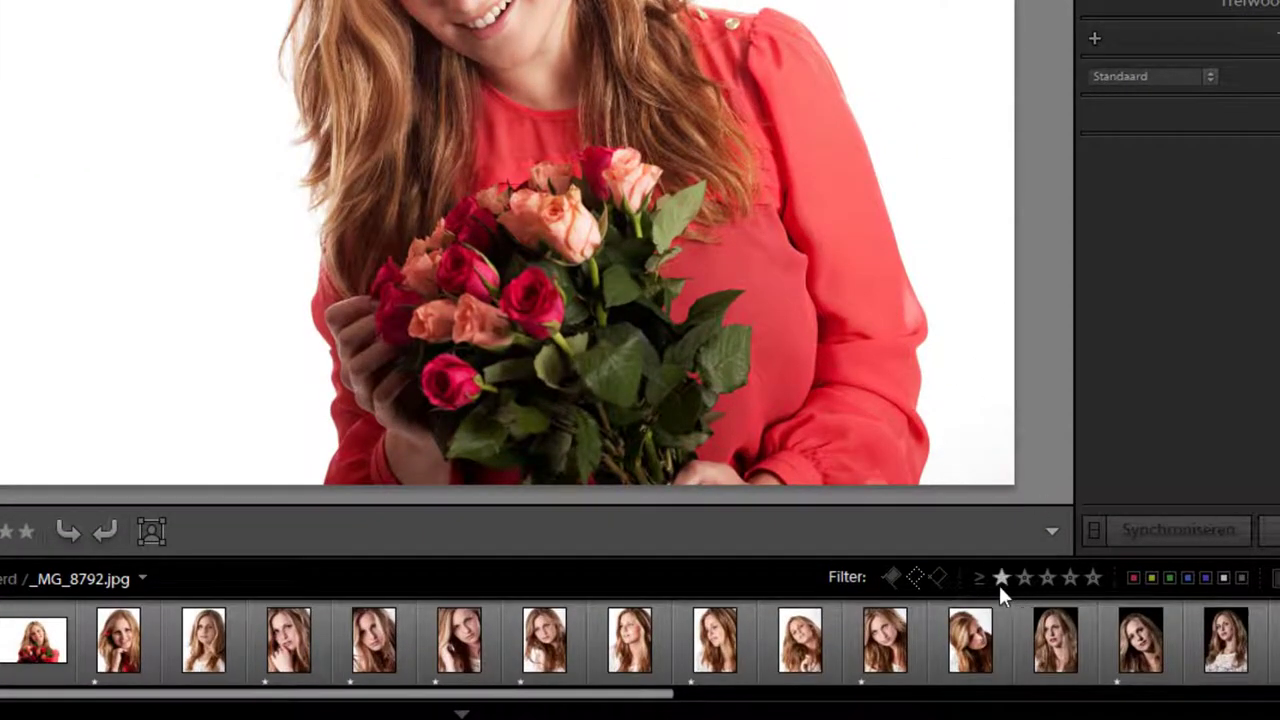
Filter to photos rated one star or more, then rate two portraits two and three stars
left_click(1000, 578)
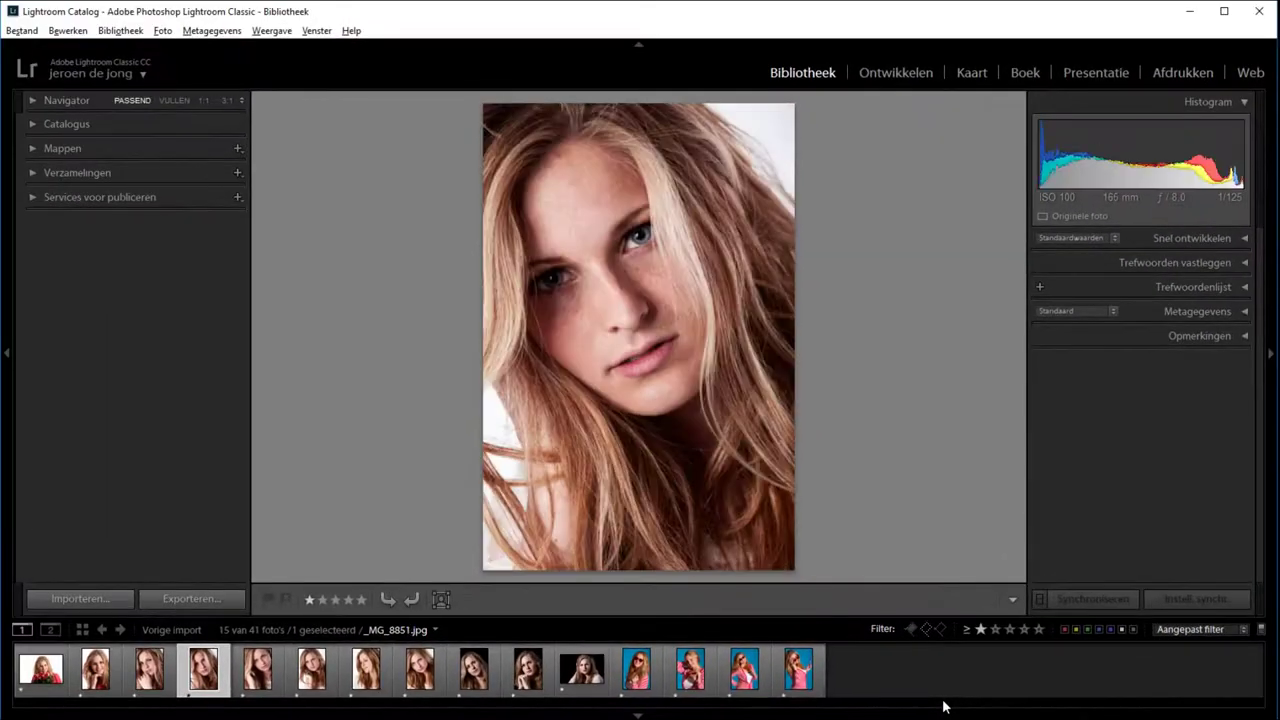
key("Left")
key("2")
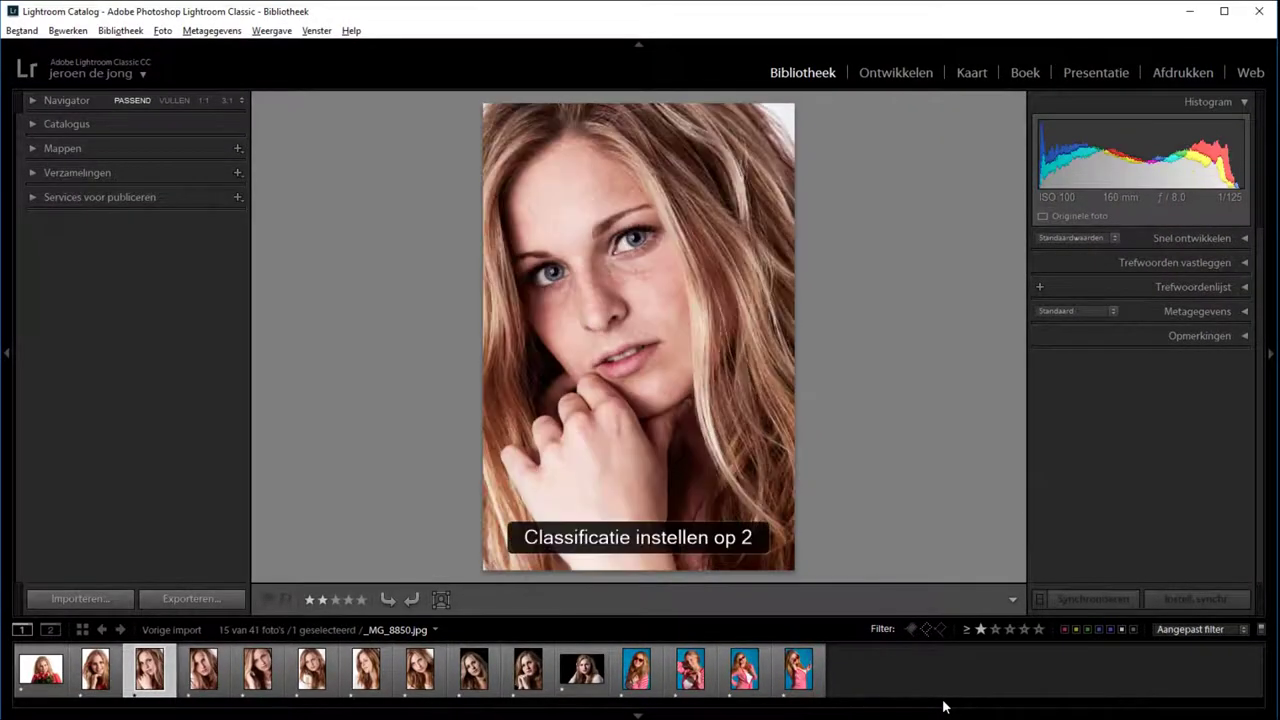
key("Right")
Give two more portraits, including the last photo, a two-star rating
key("Right")
key("3")
key("Right")
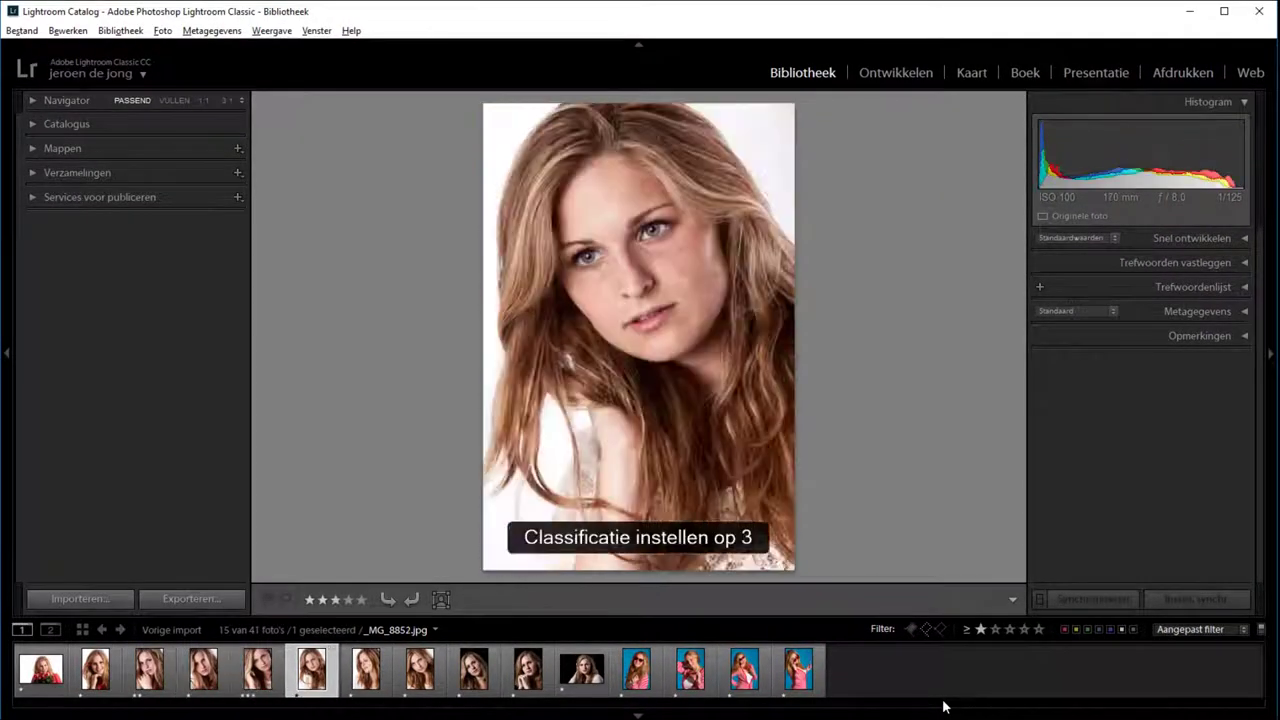
key("Right")
key("Right")
key("Right")
key("Right")
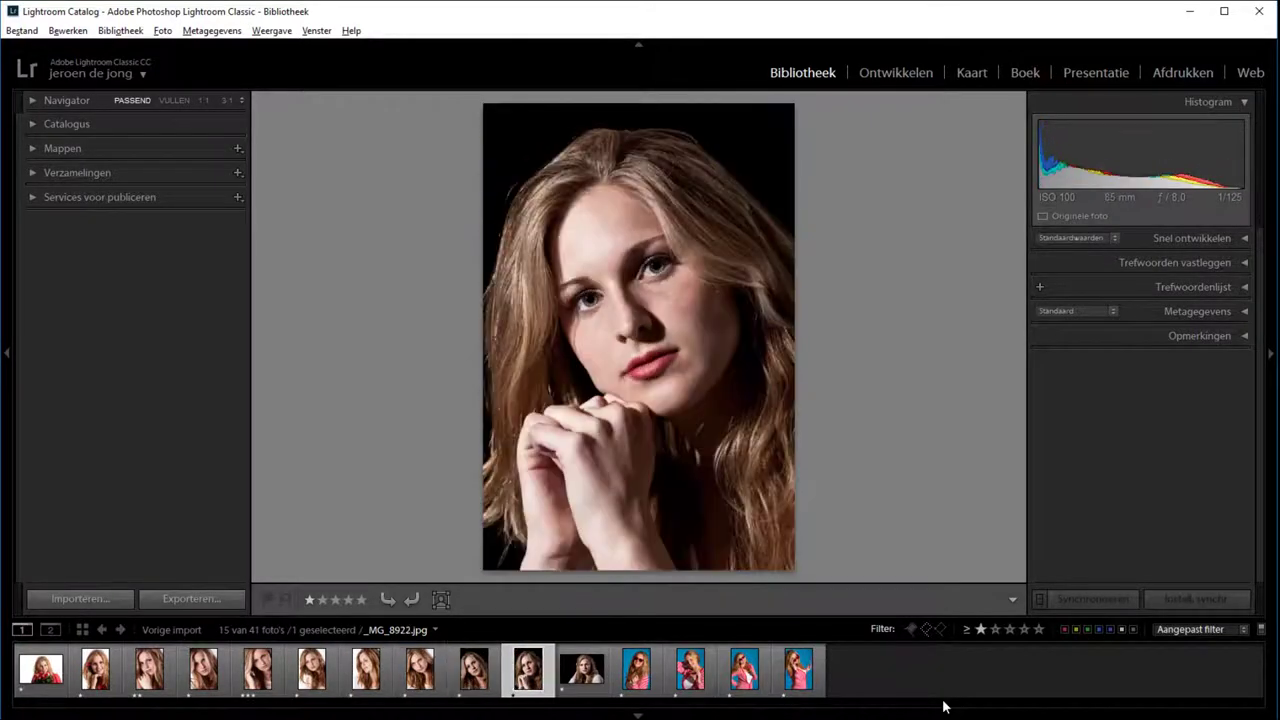
key("Right")
key("Left")
key("2")
key("Right")
key("Right")
key("Right")
key("Right")
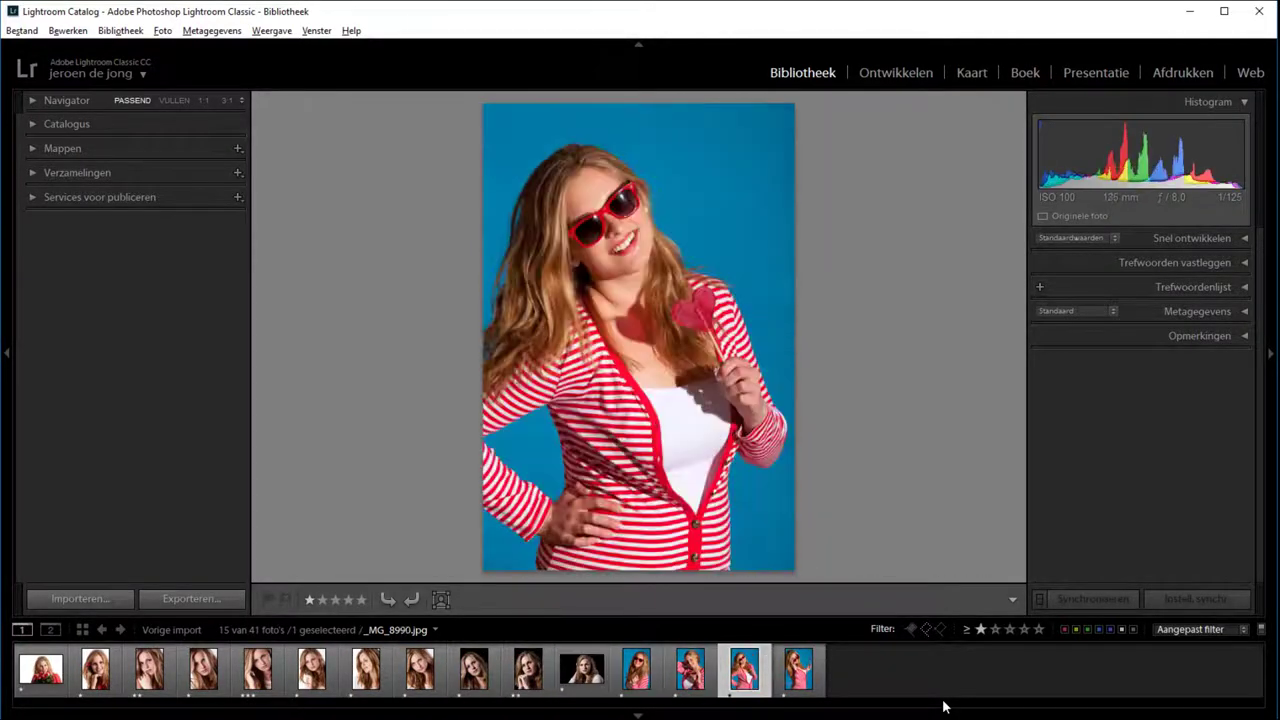
key("Right")
key("2")
key("Left")
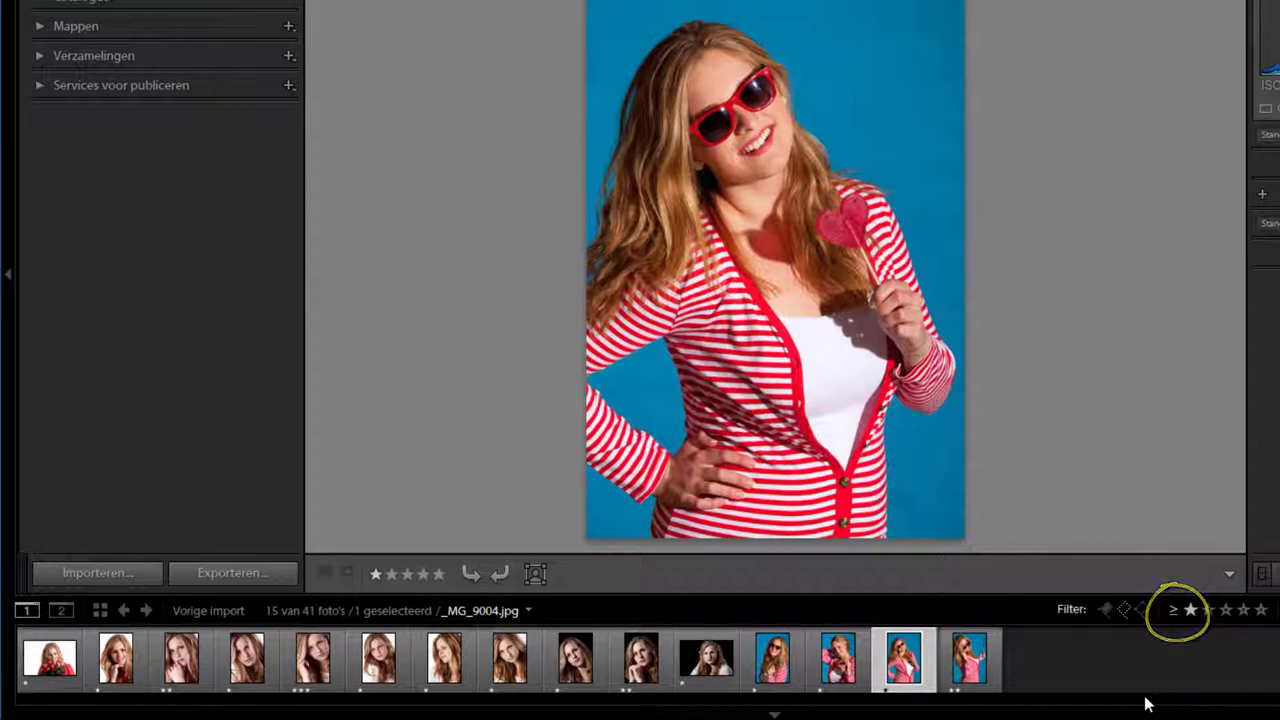
Try different rating filter comparisons, ending on exactly three stars
left_click(1207, 610)
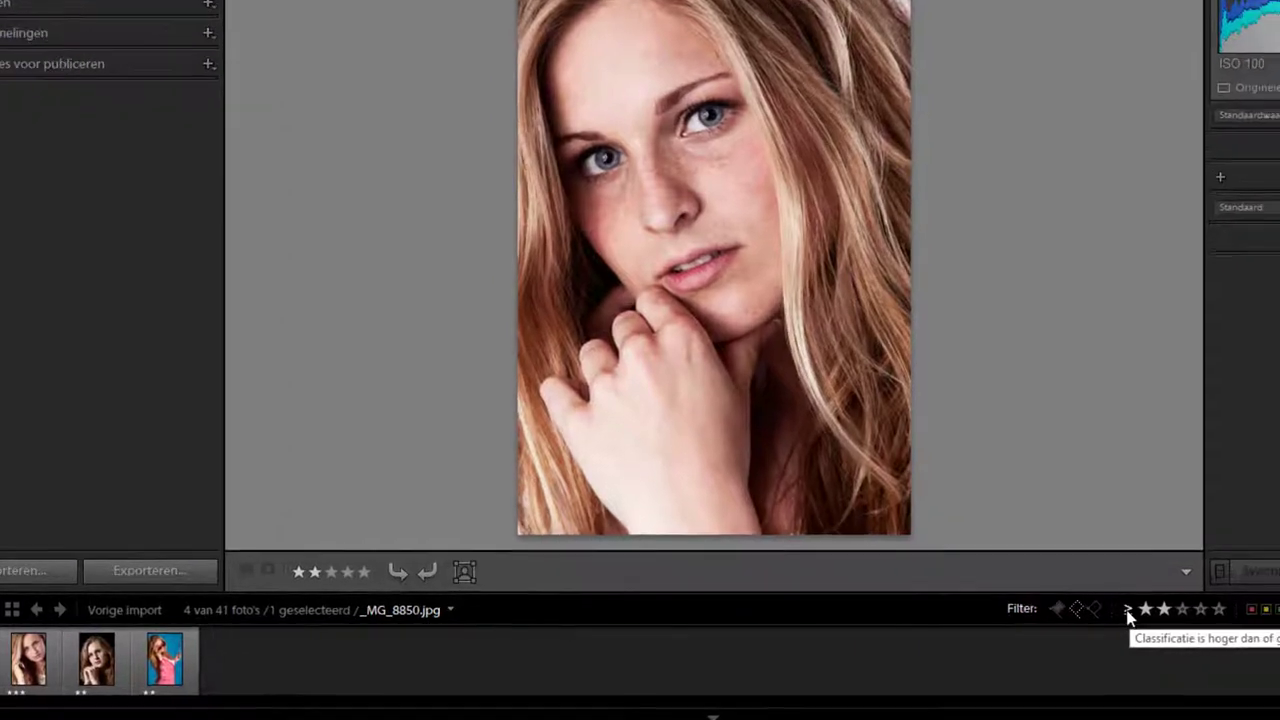
left_click(1174, 611)
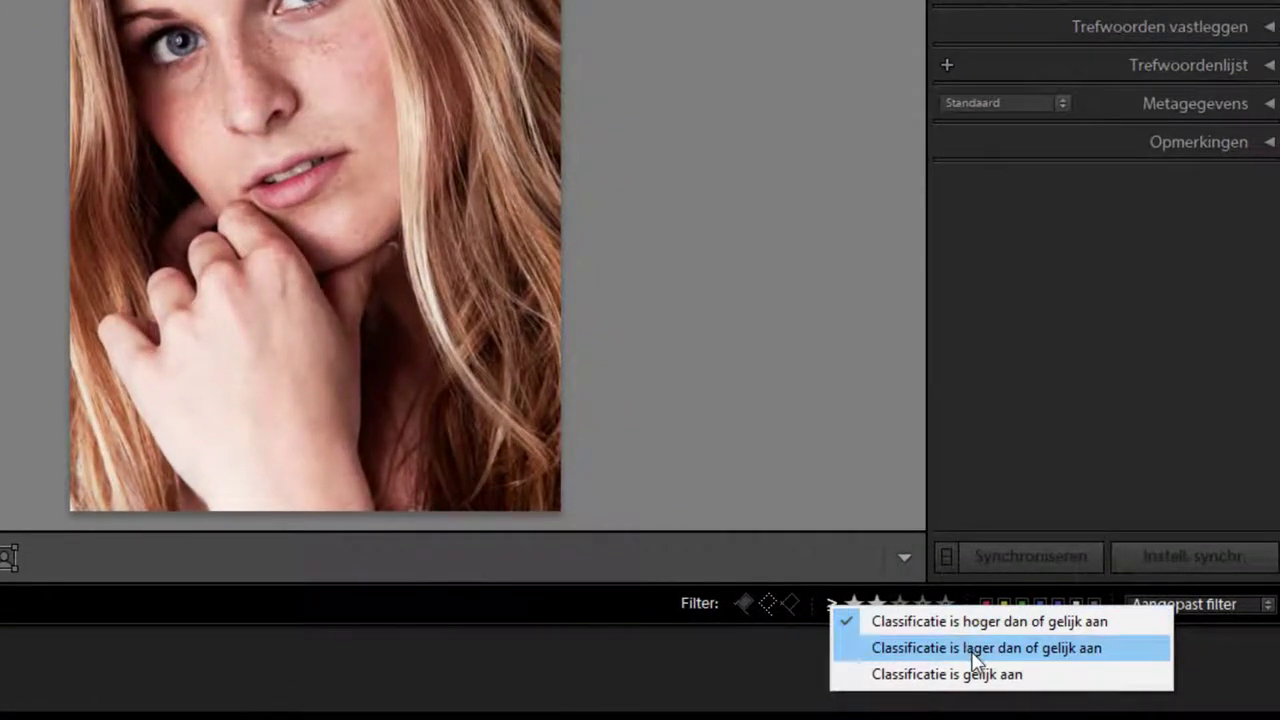
left_click(975, 660)
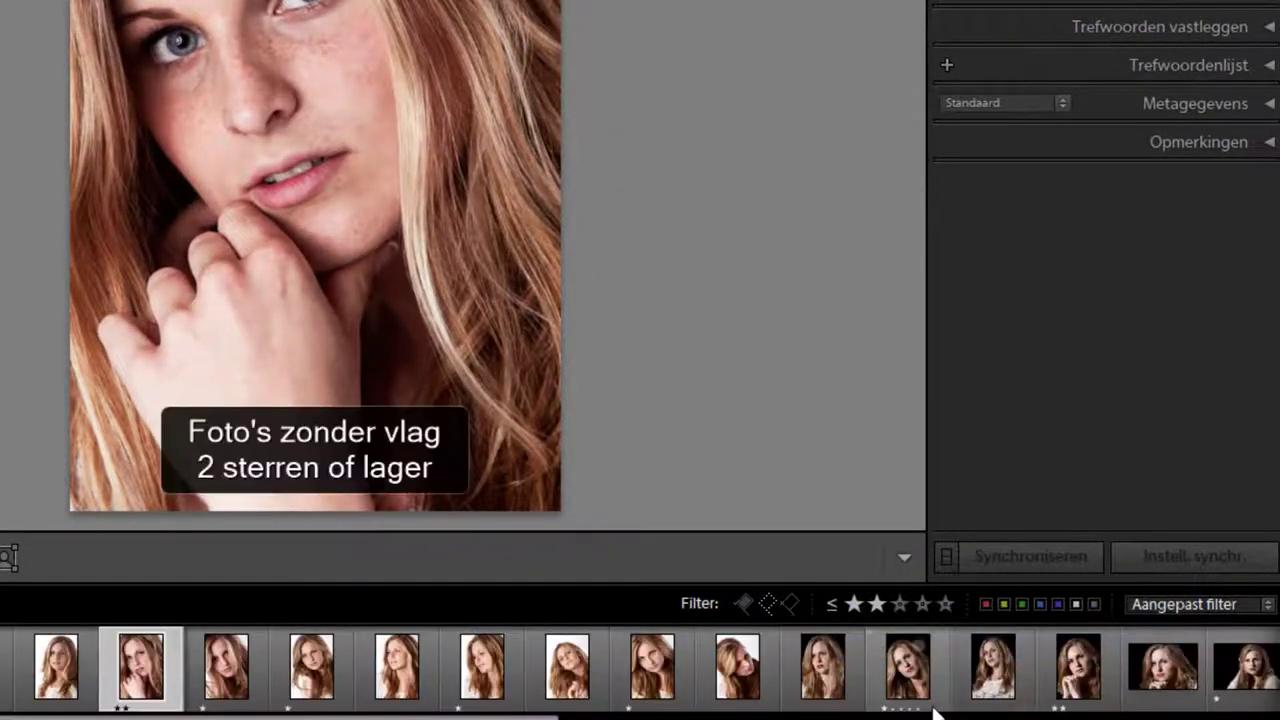
left_click(830, 603)
left_click(912, 668)
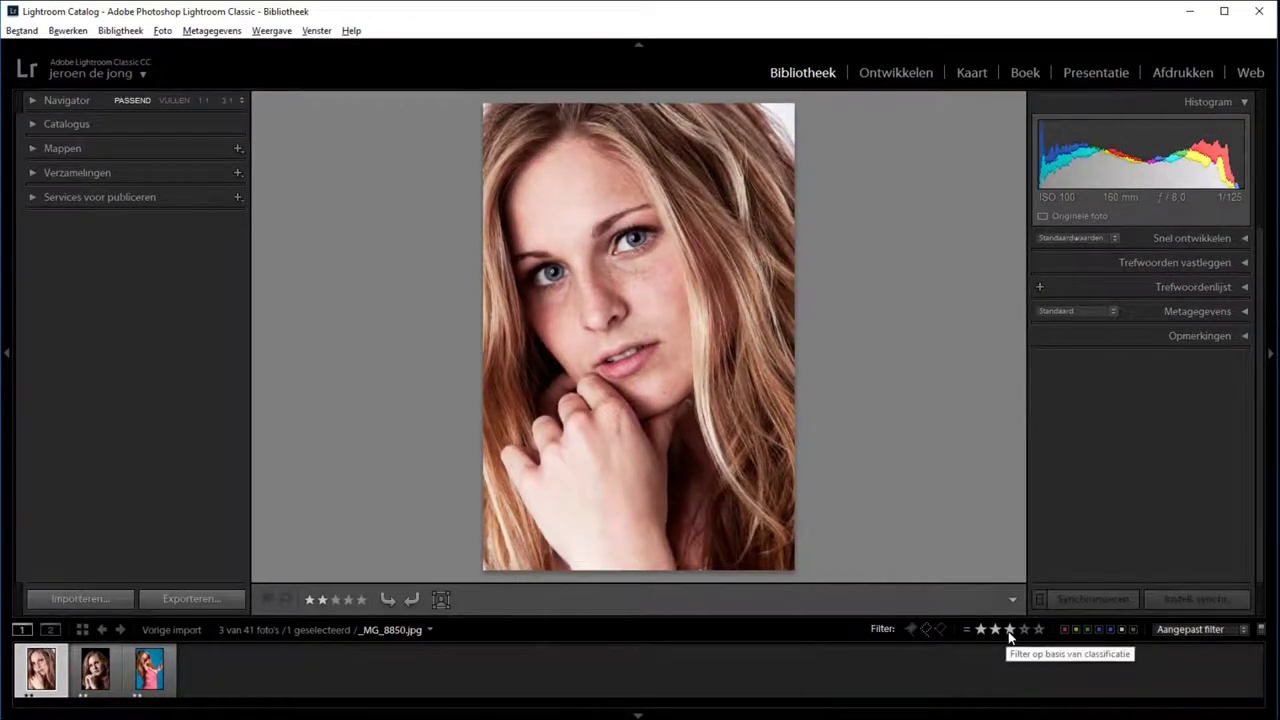
left_click(1010, 630)
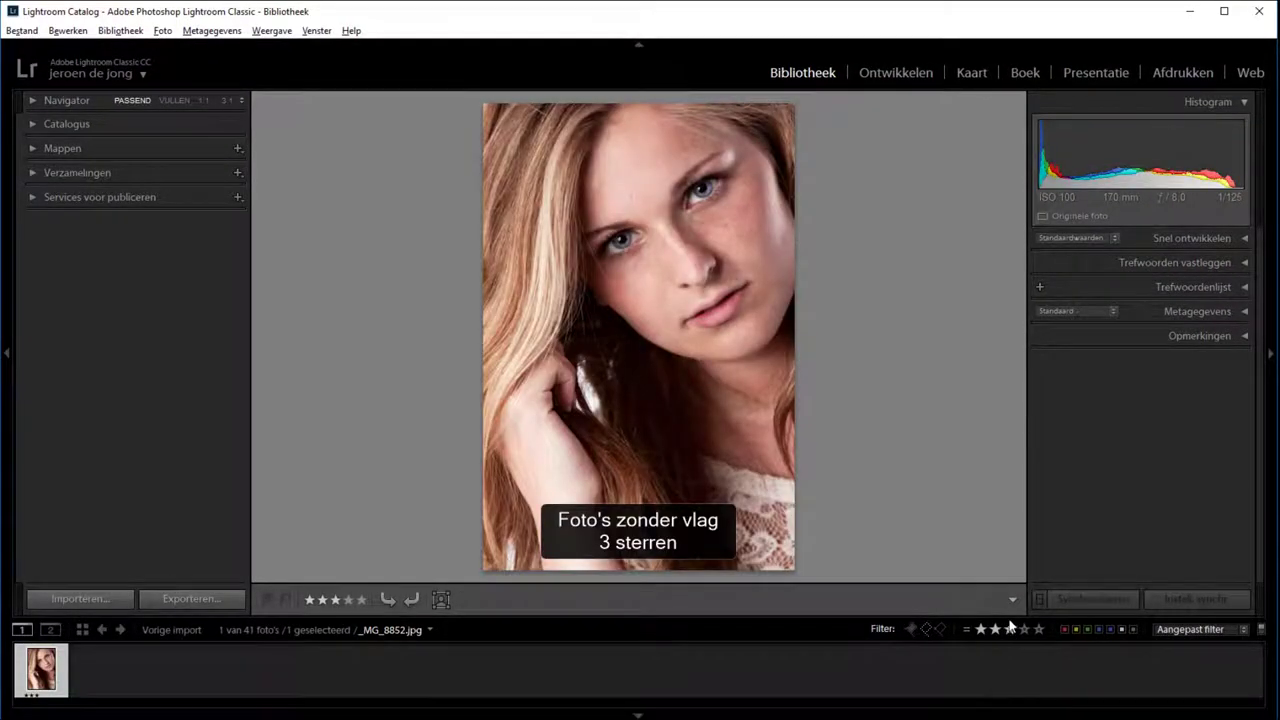
Set the rating filter to one star or higher, showing 15 of 41 photos
left_click(981, 629)
left_click(966, 629)
left_click(1000, 645)
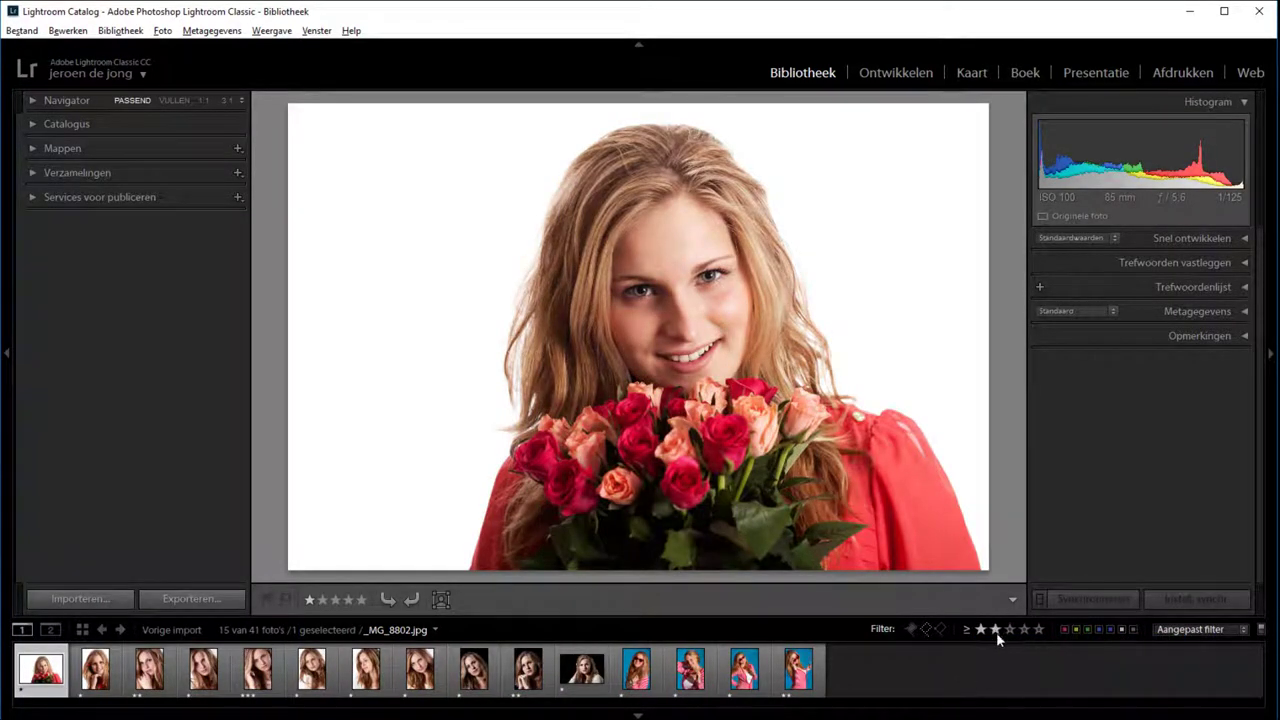
Filter to two stars or higher, leaving 4 photos, and review each of the four
left_click(996, 629)
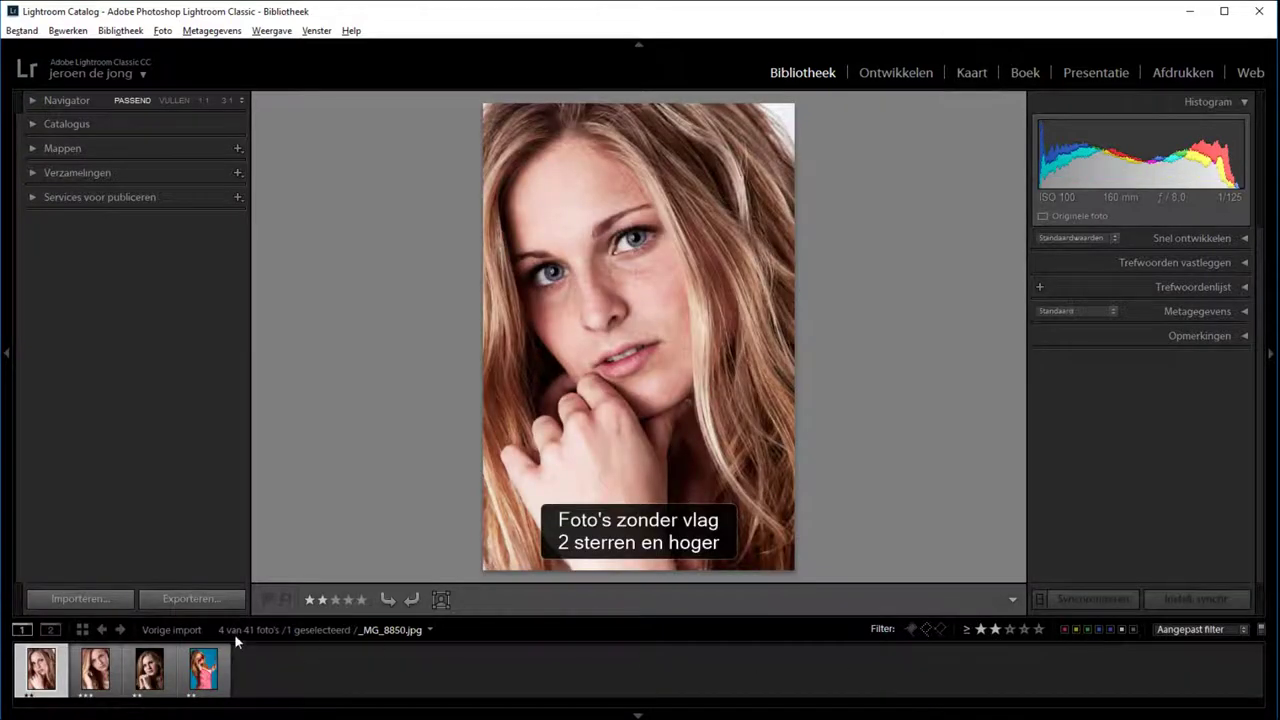
left_click(98, 672)
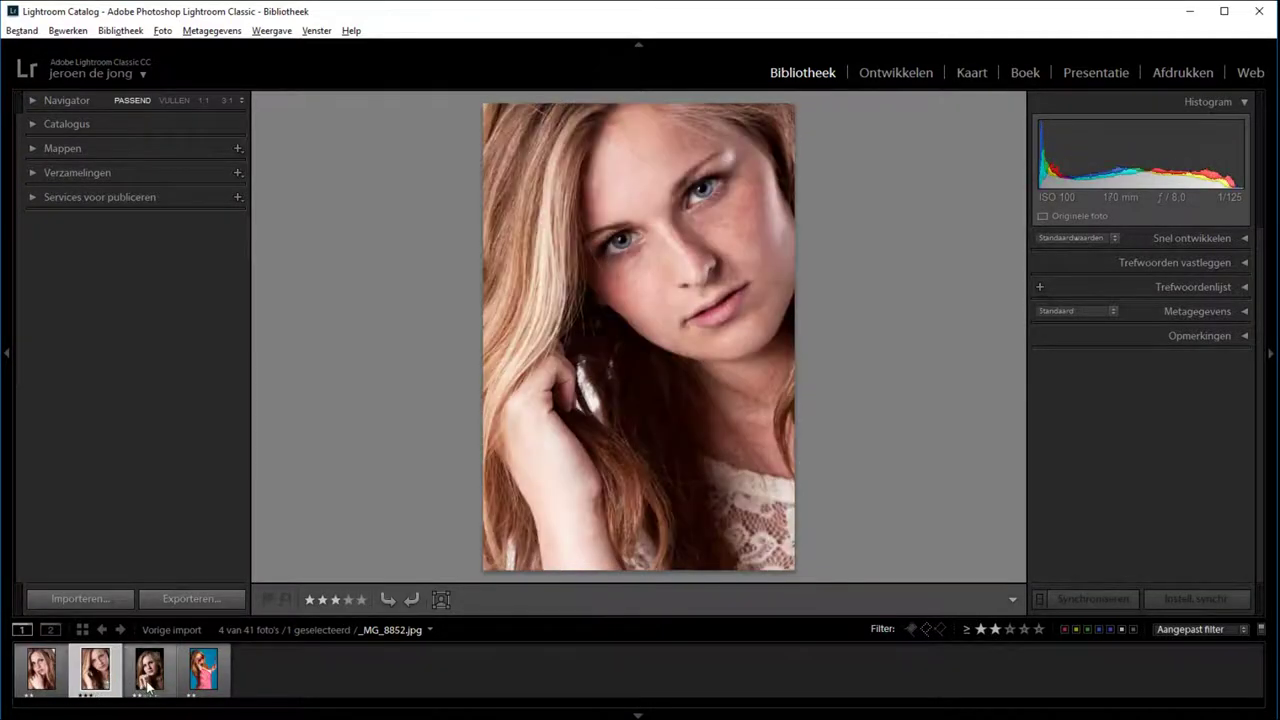
left_click(150, 685)
left_click(214, 681)
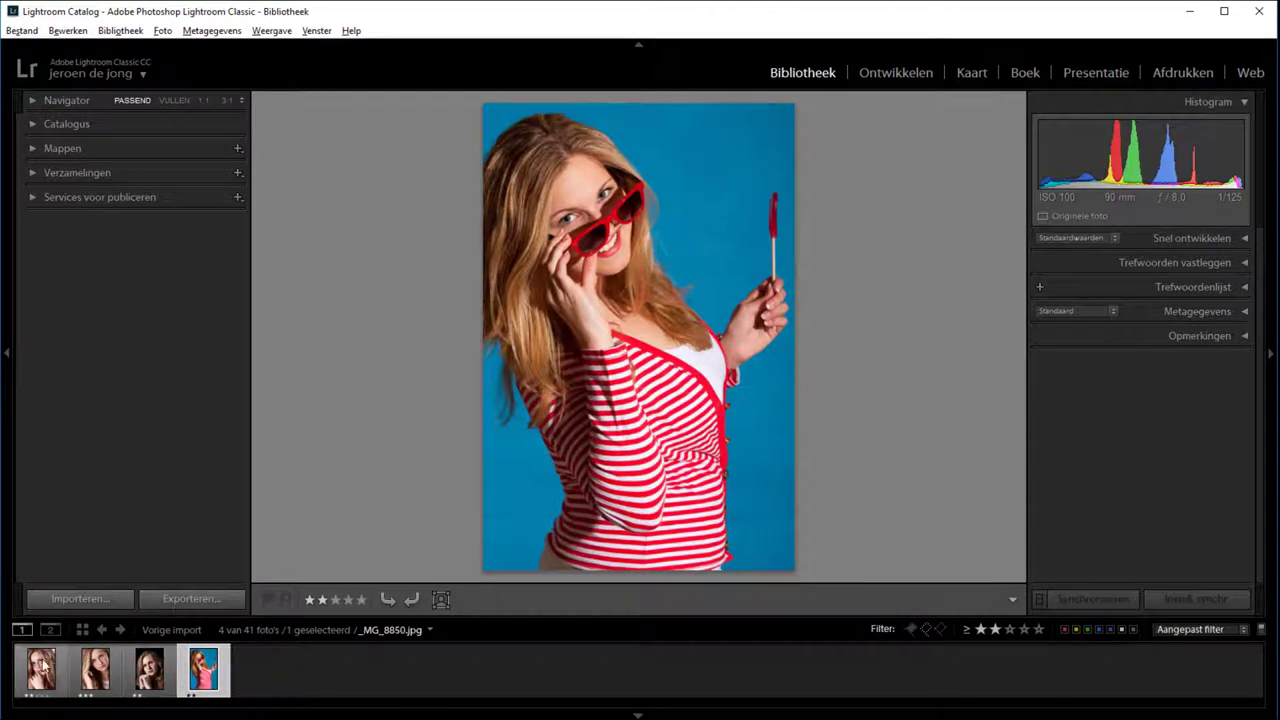
left_click(46, 670)
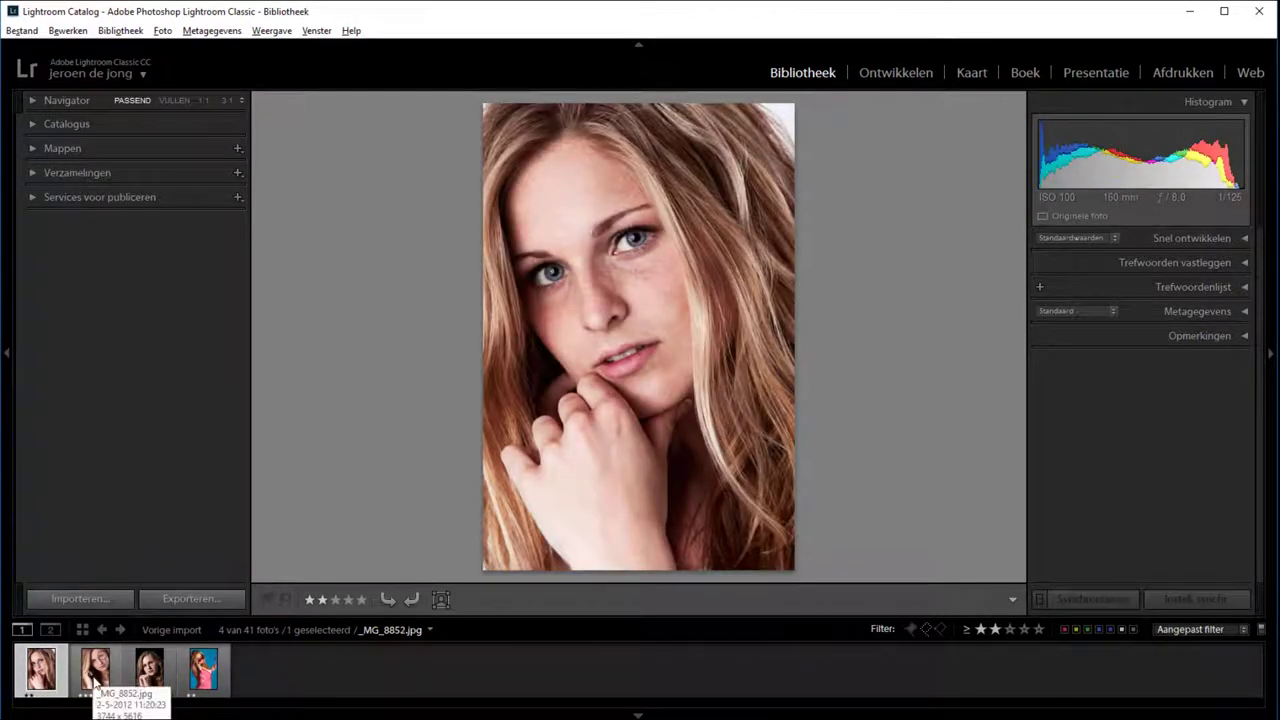
left_click(96, 670)
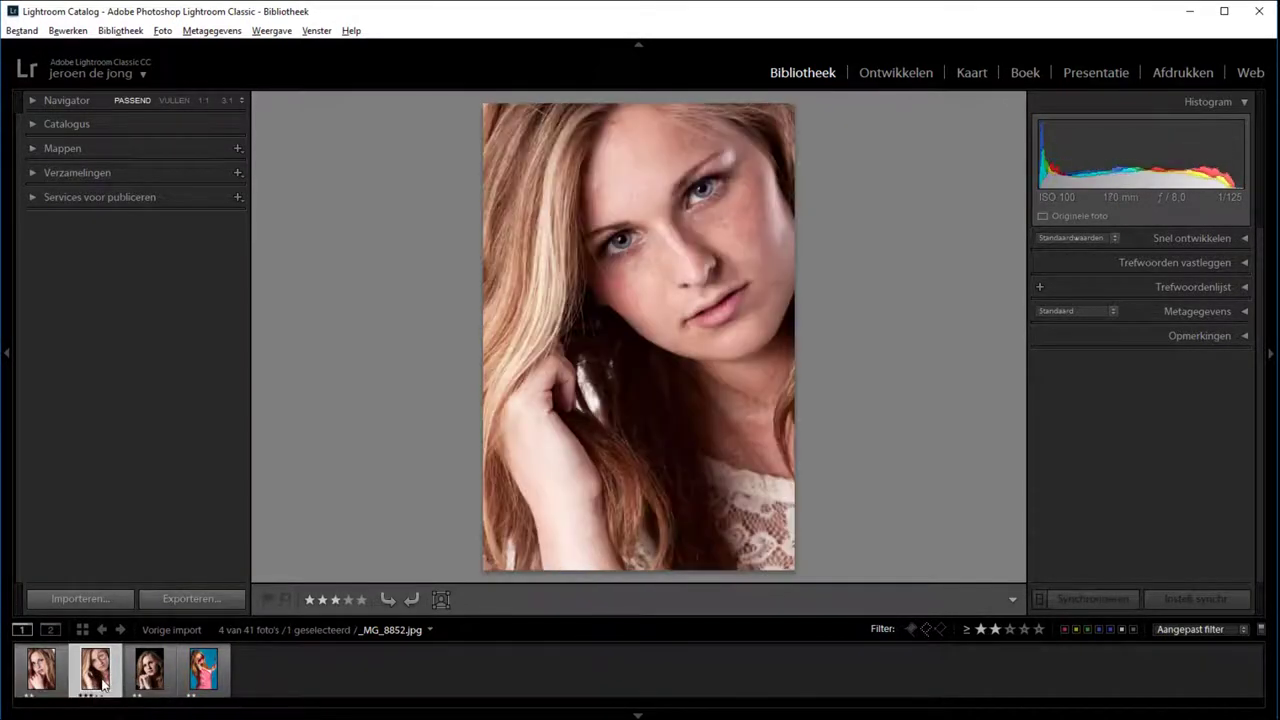
key("Left")
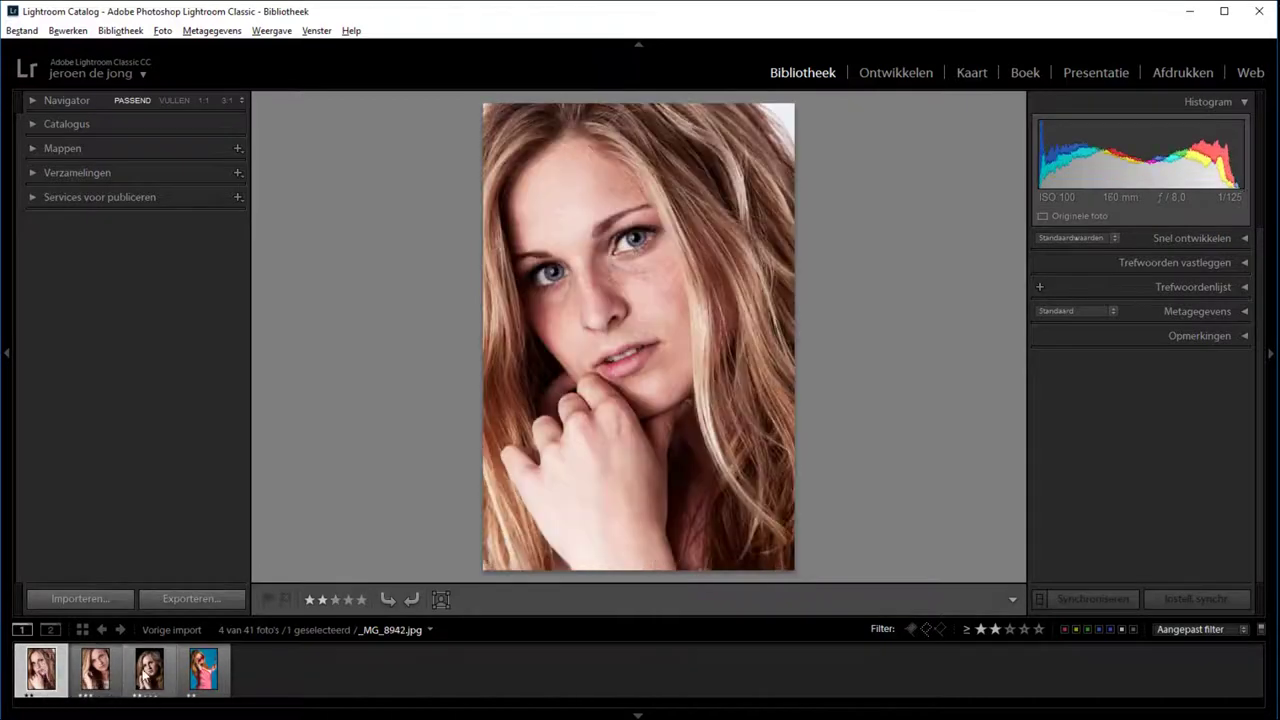
left_click(147, 675)
left_click(203, 677)
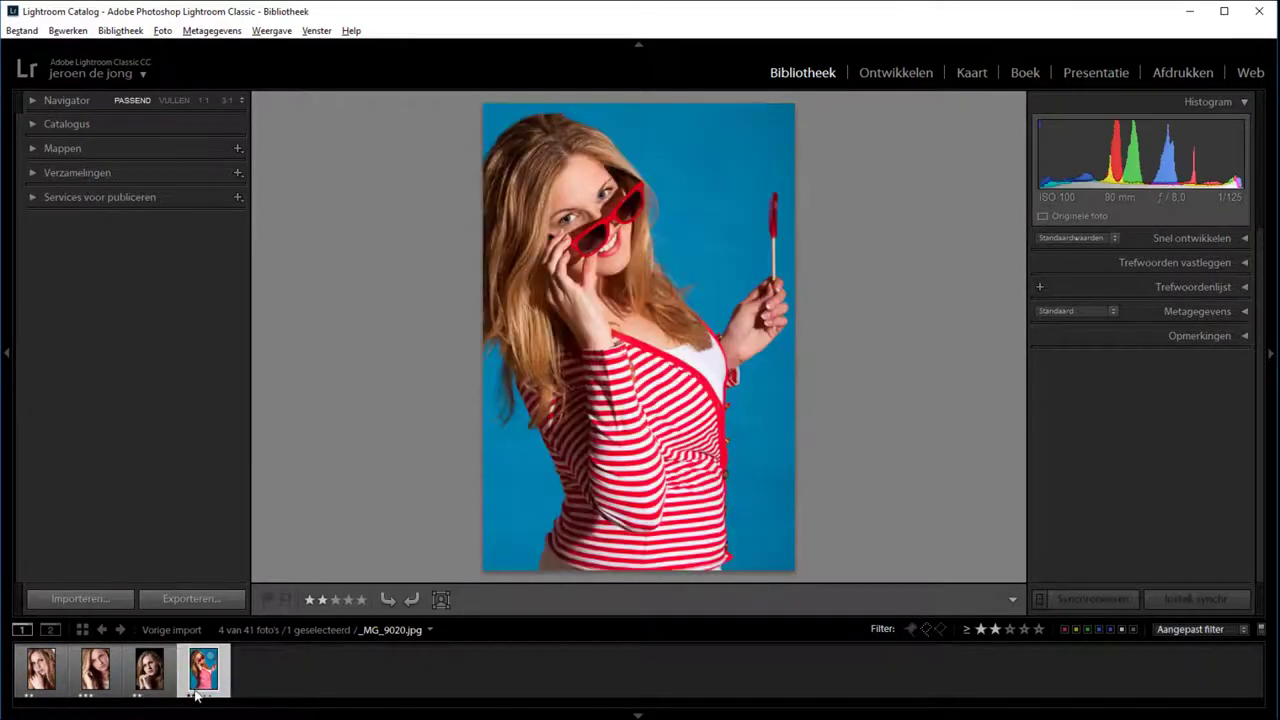
left_click(36, 672)
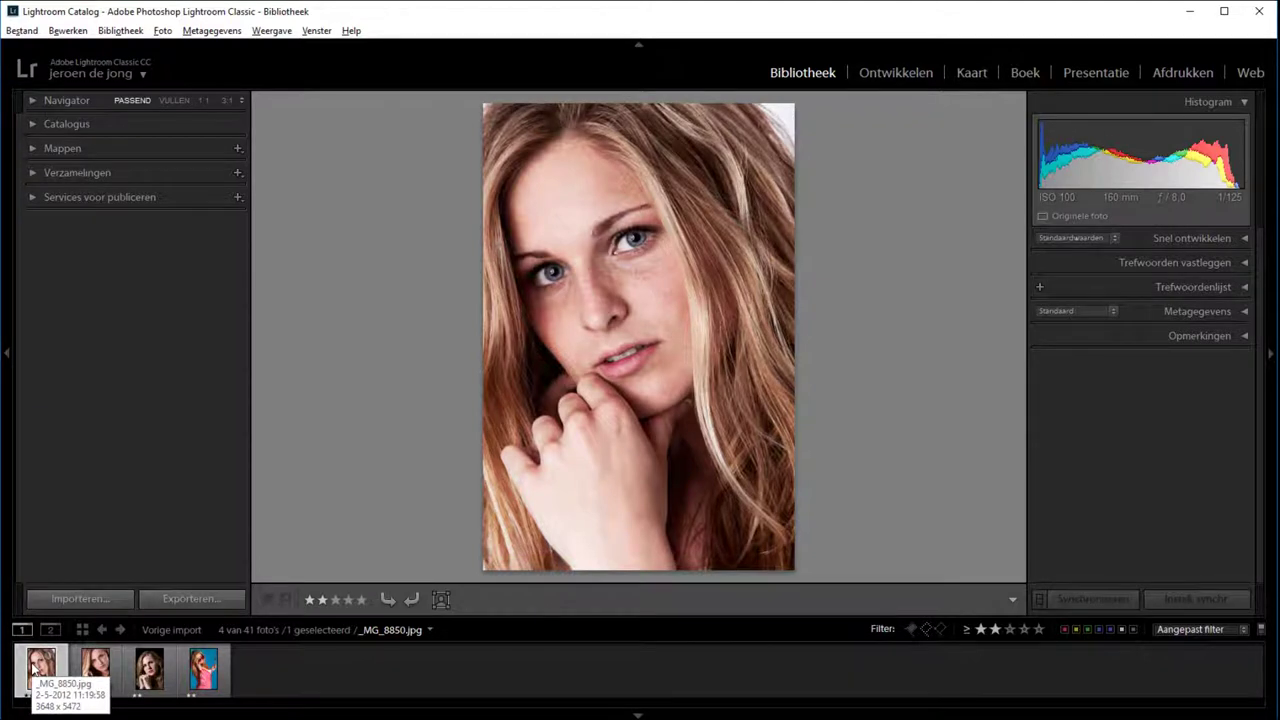
Label the fourth photo blue, the third yellow, and the first two red
key("Right")
key("Right")
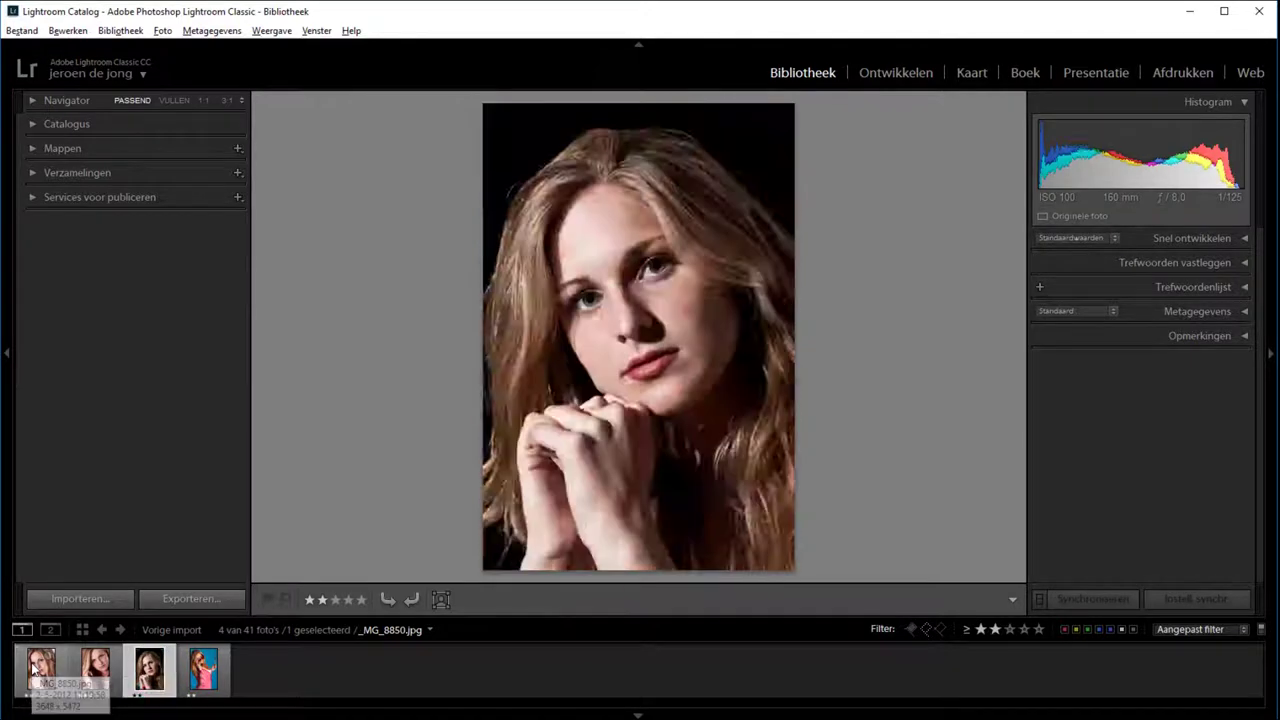
key("Right")
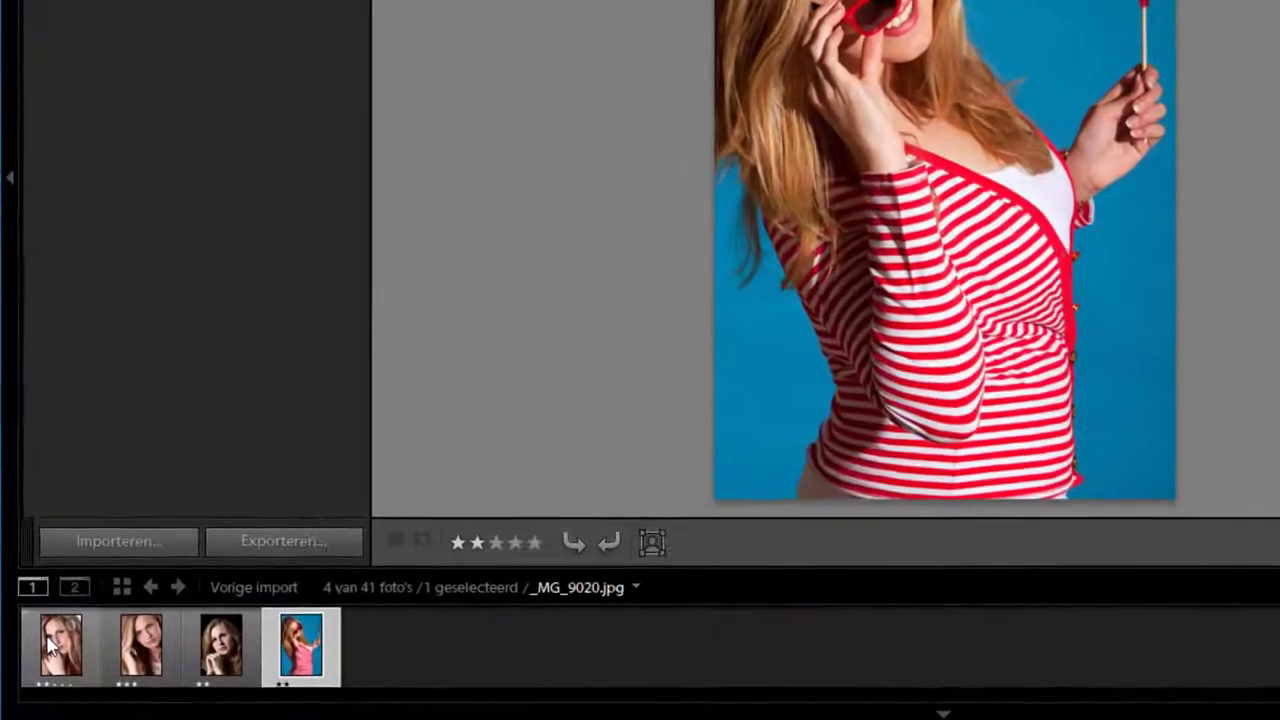
key("9")
key("Left")
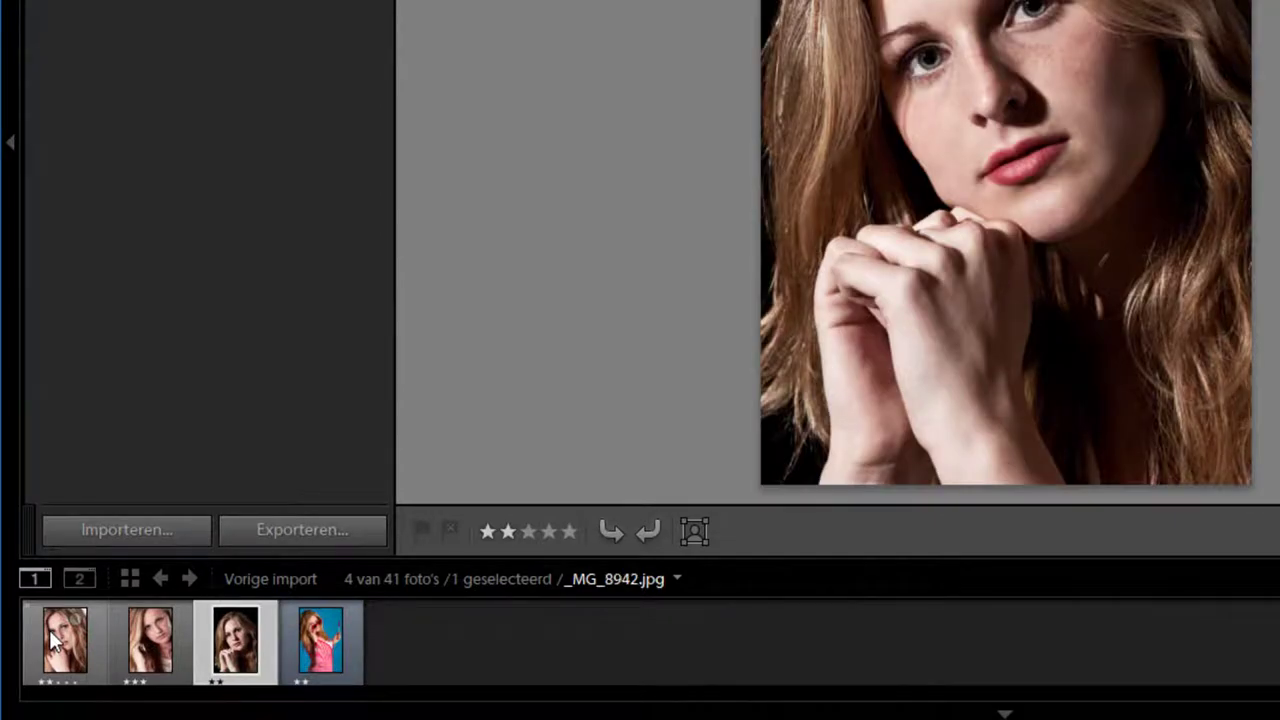
key("7")
key("Left")
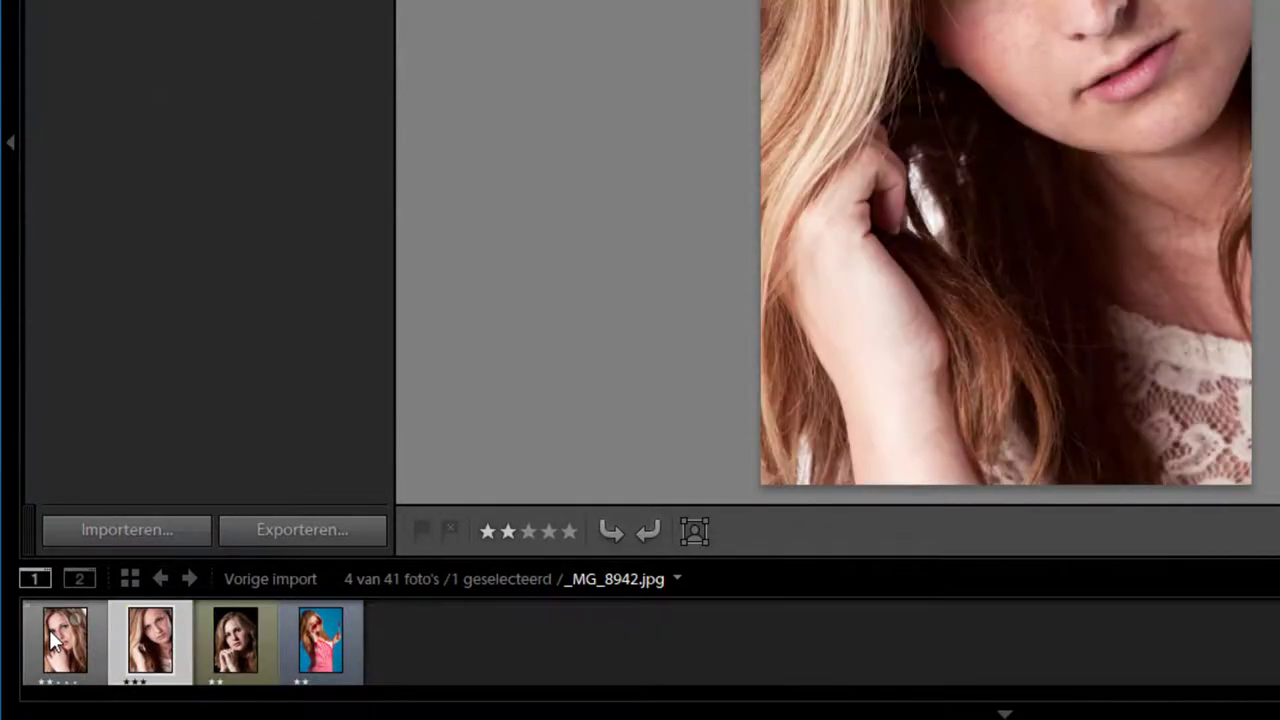
key("6")
key("Left")
key("6")
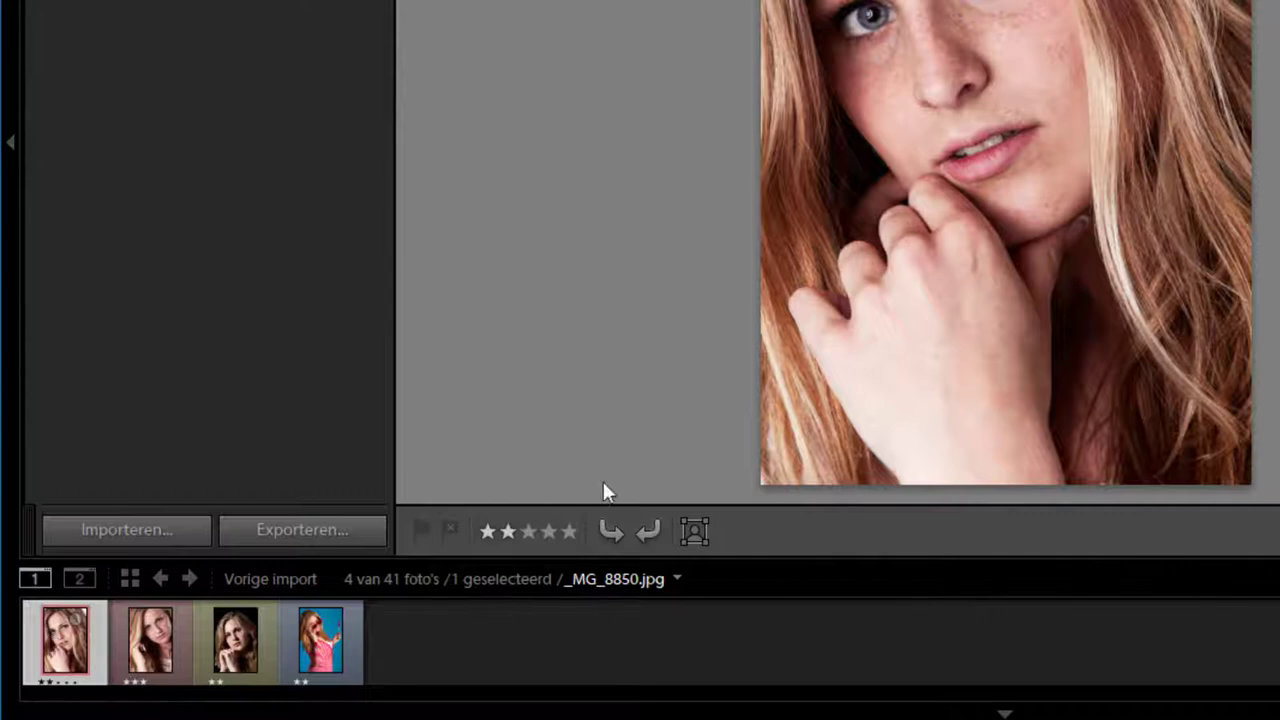
Switch to Grid view and clear the star-rating and unflagged filters to show all 41 photos
left_click(129, 578)
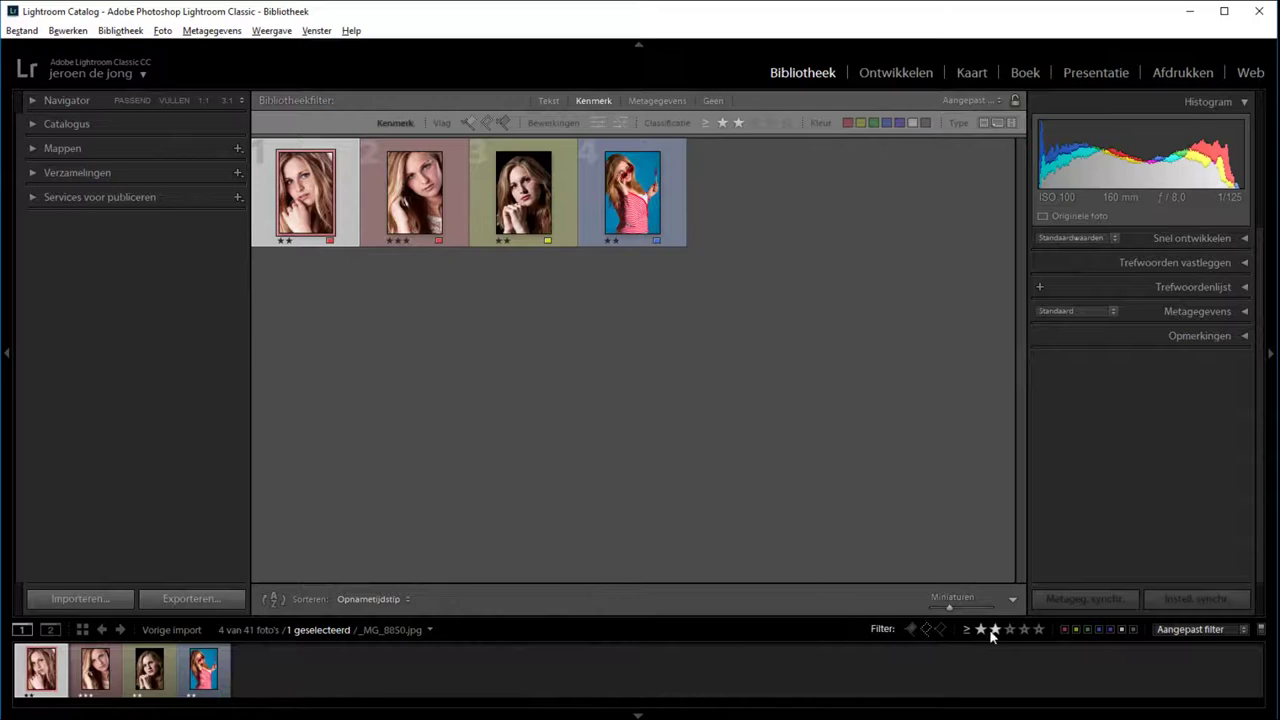
left_click(966, 629)
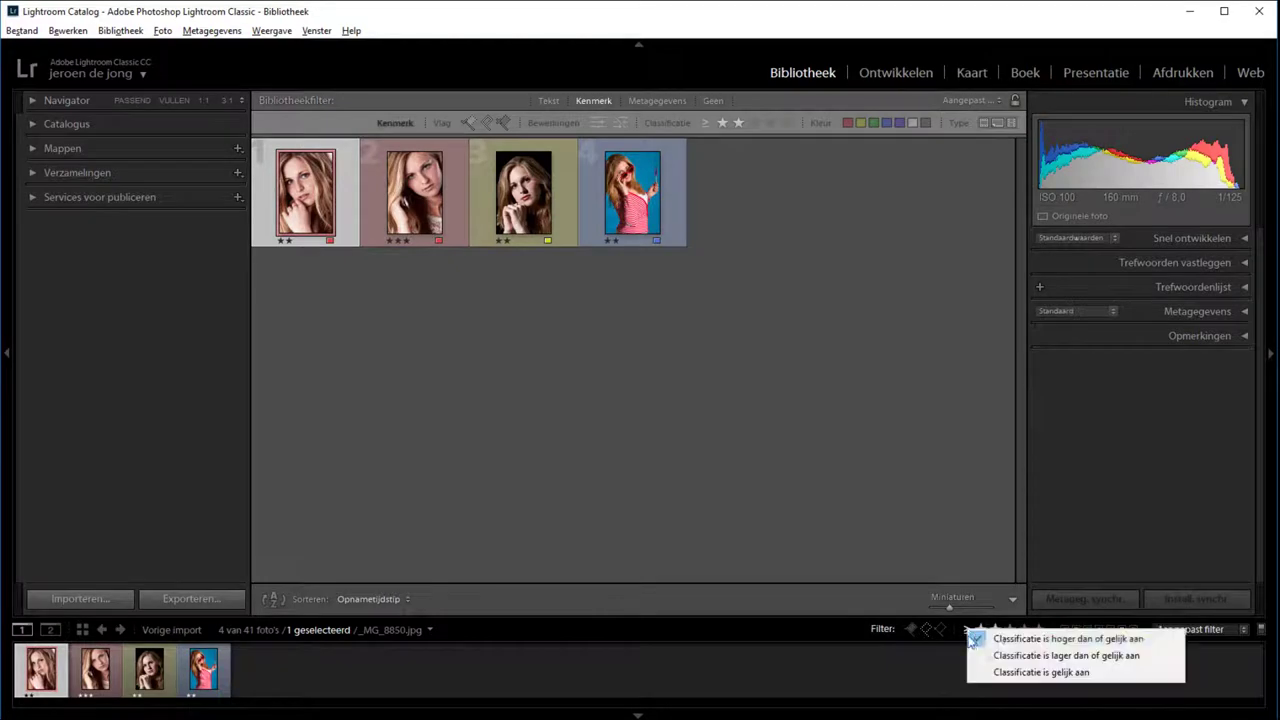
left_click(975, 636)
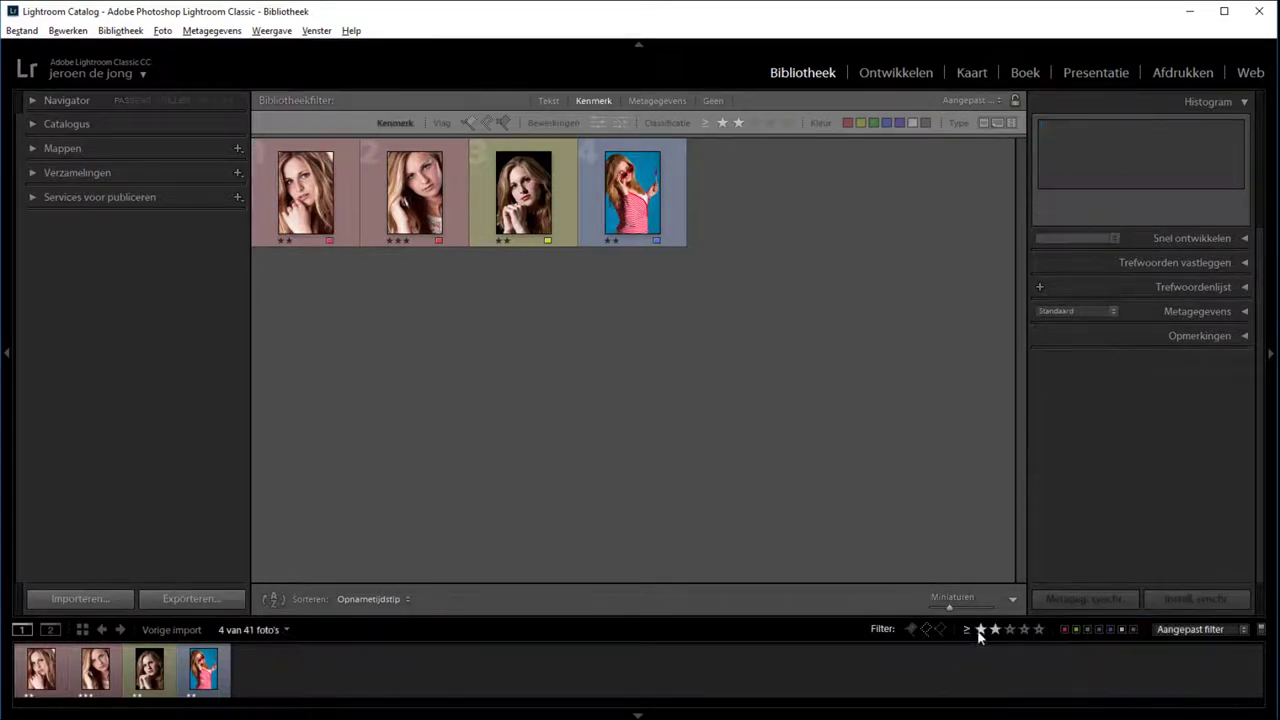
left_click(979, 630)
left_click(979, 630)
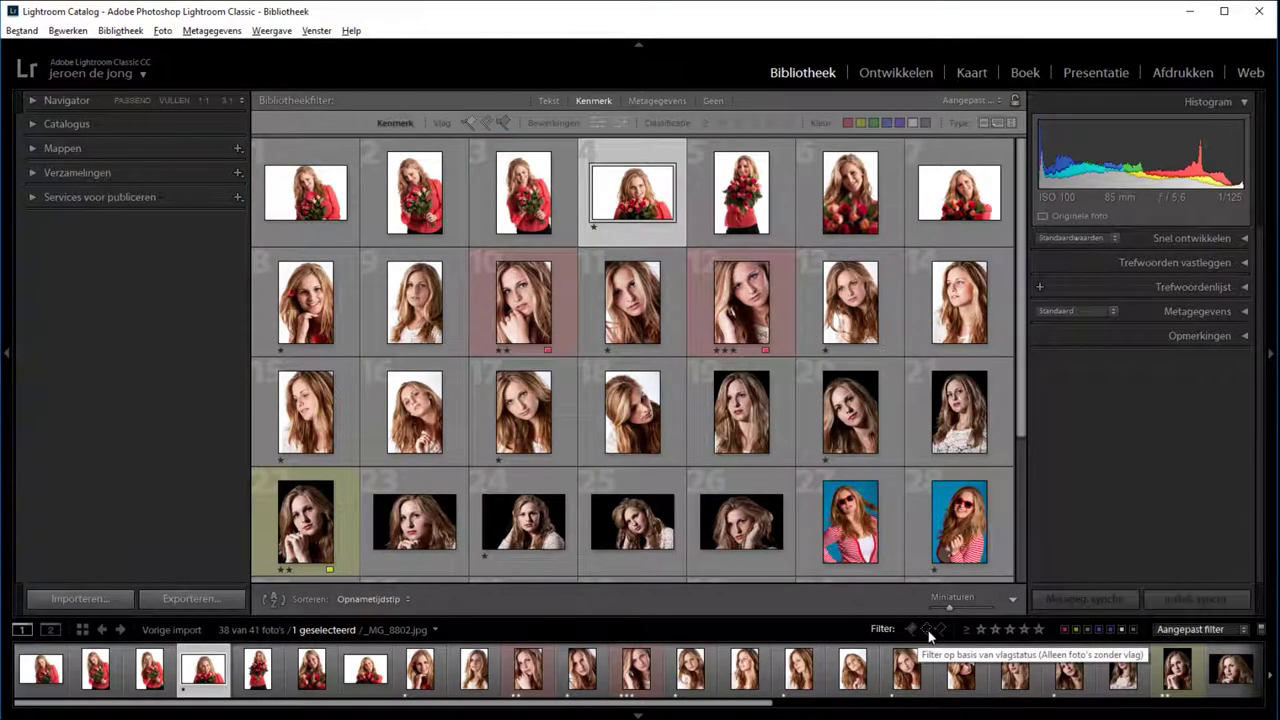
left_click(929, 632)
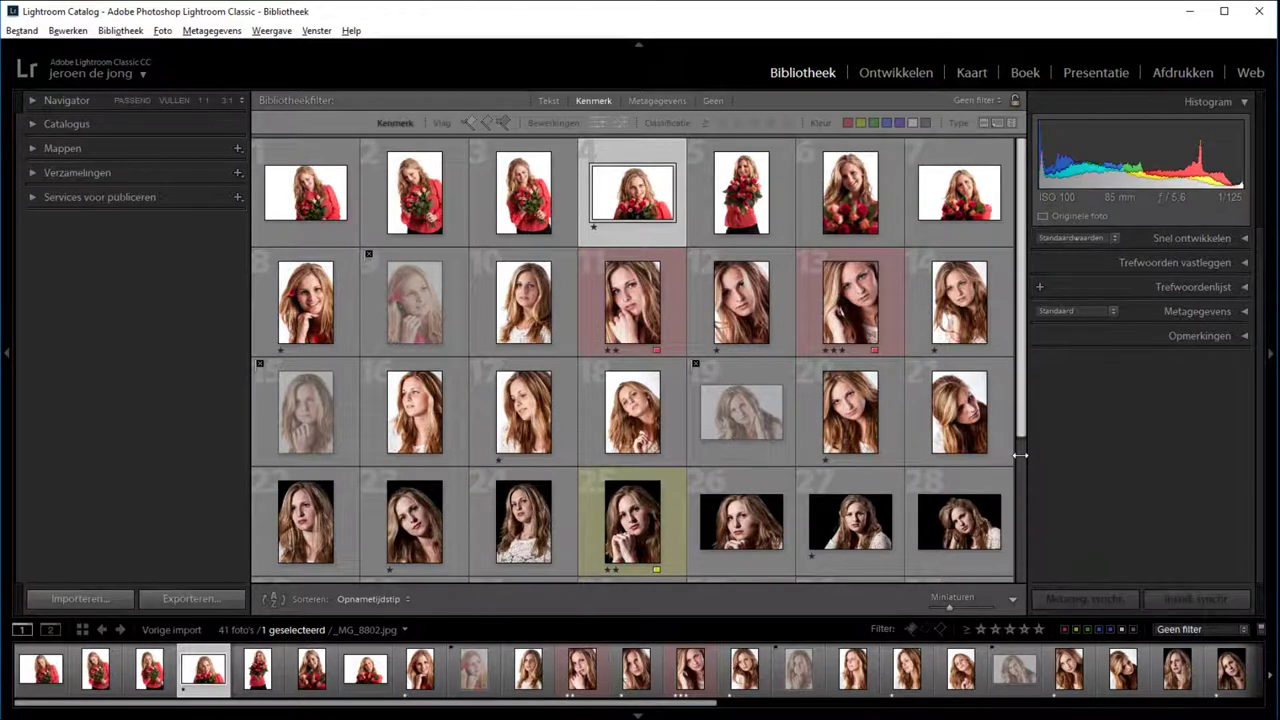
left_click(847, 123)
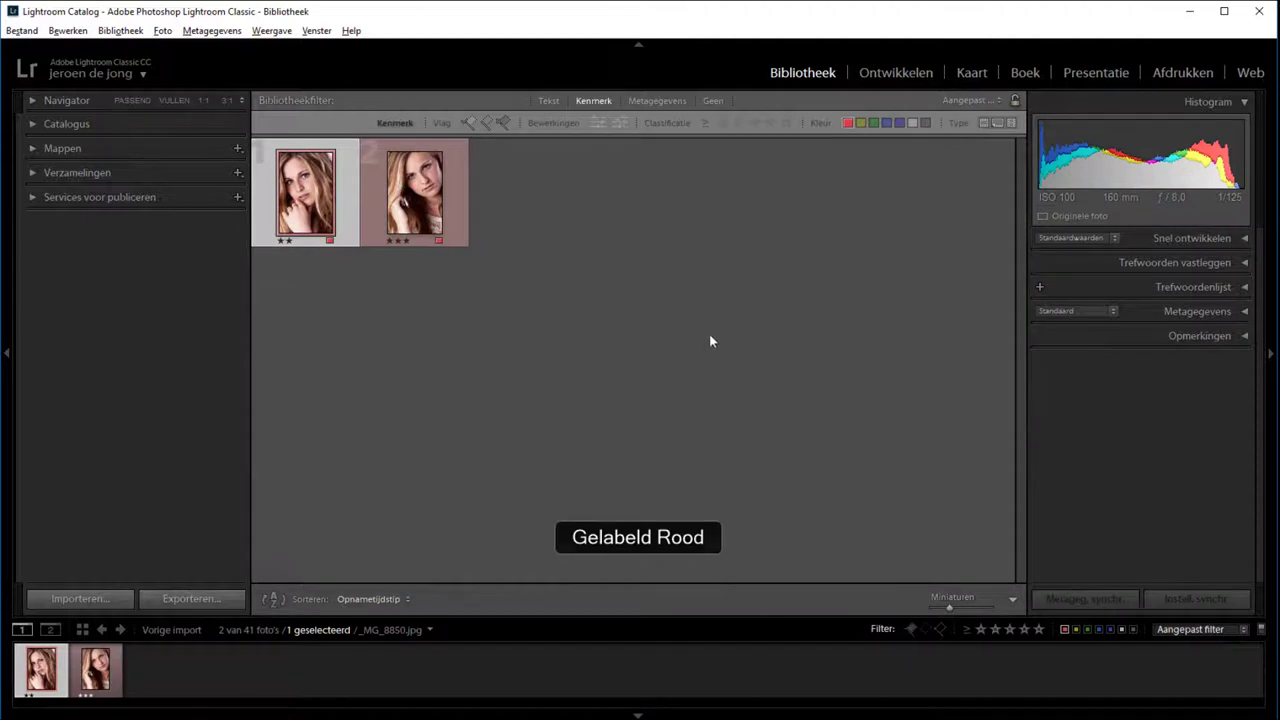
left_click(847, 123)
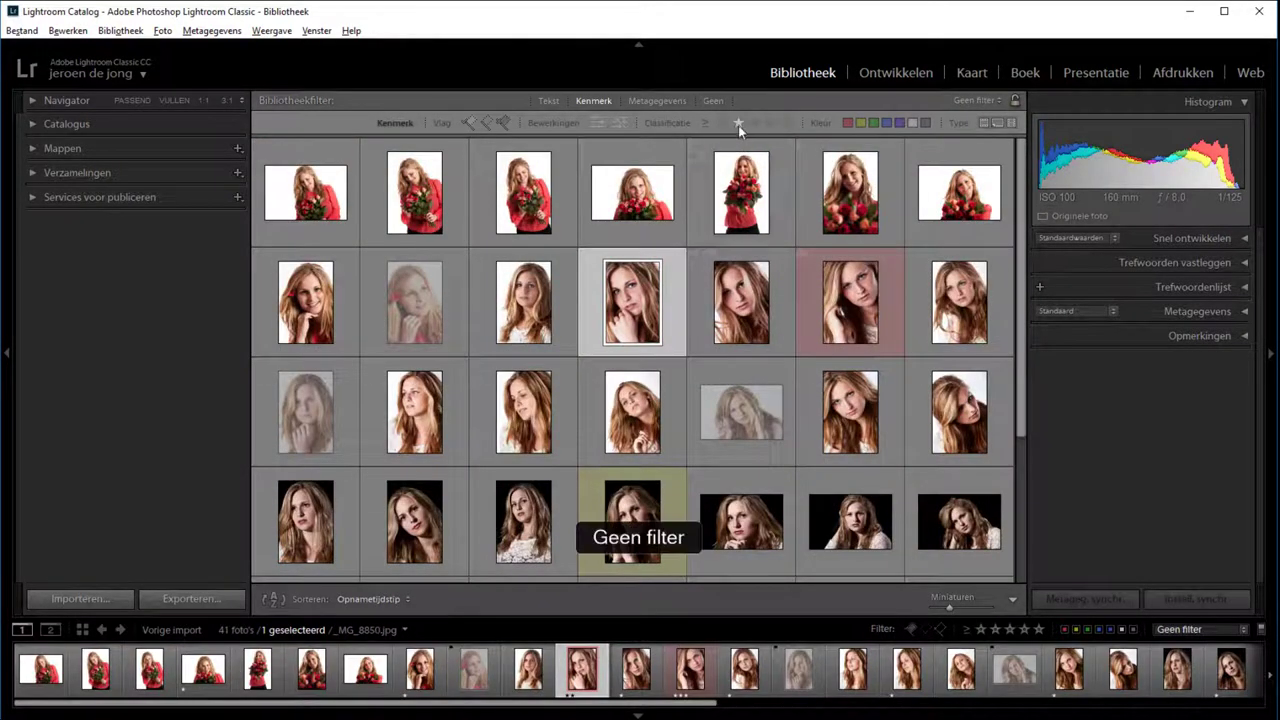
left_click(738, 123)
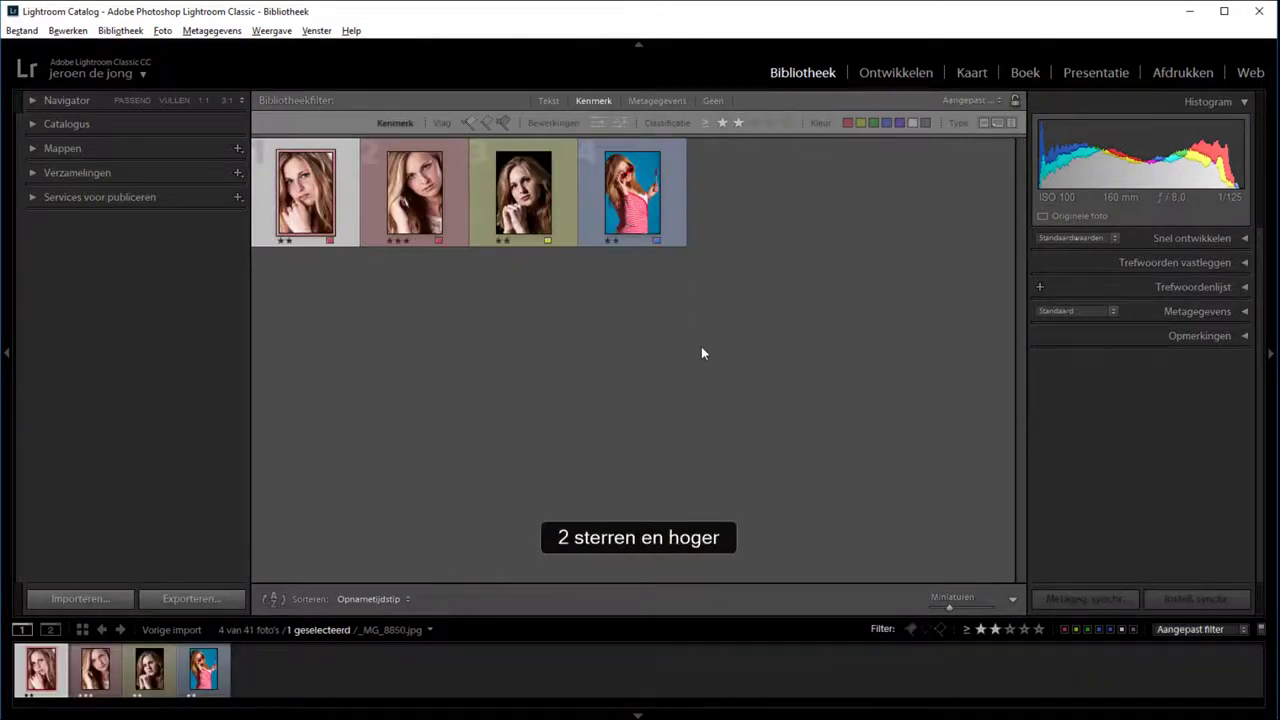
left_click(736, 122)
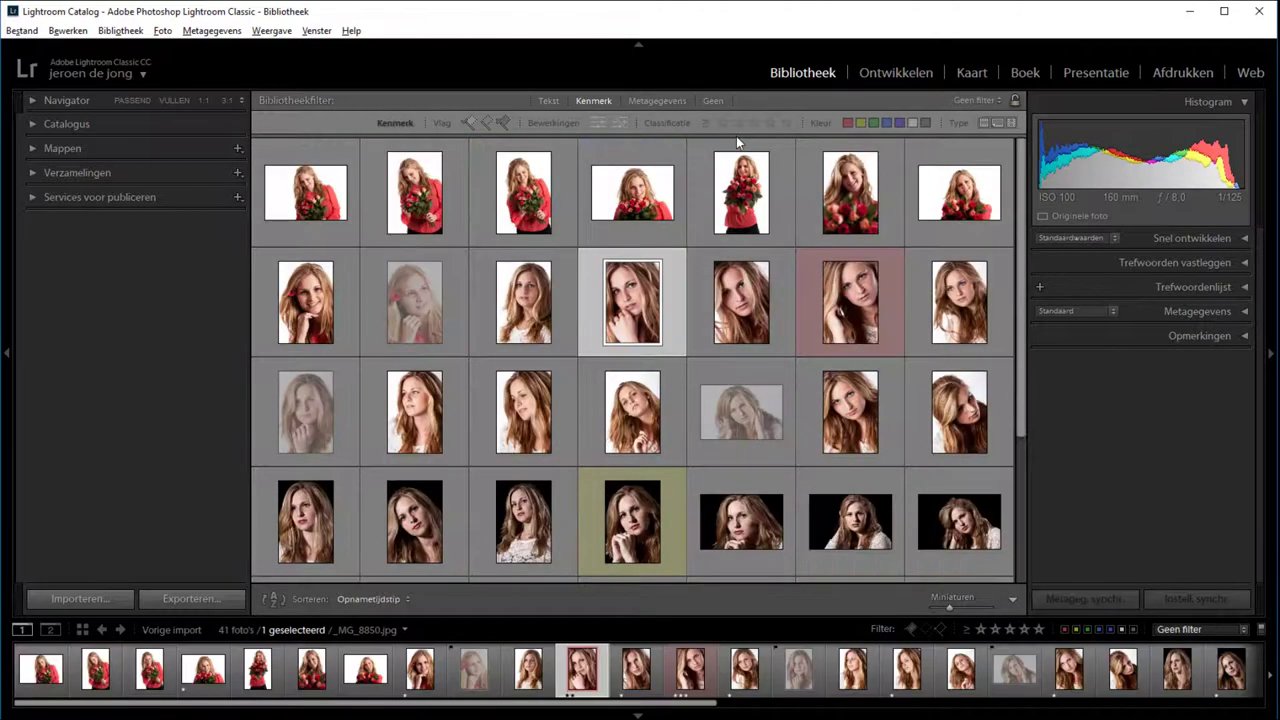